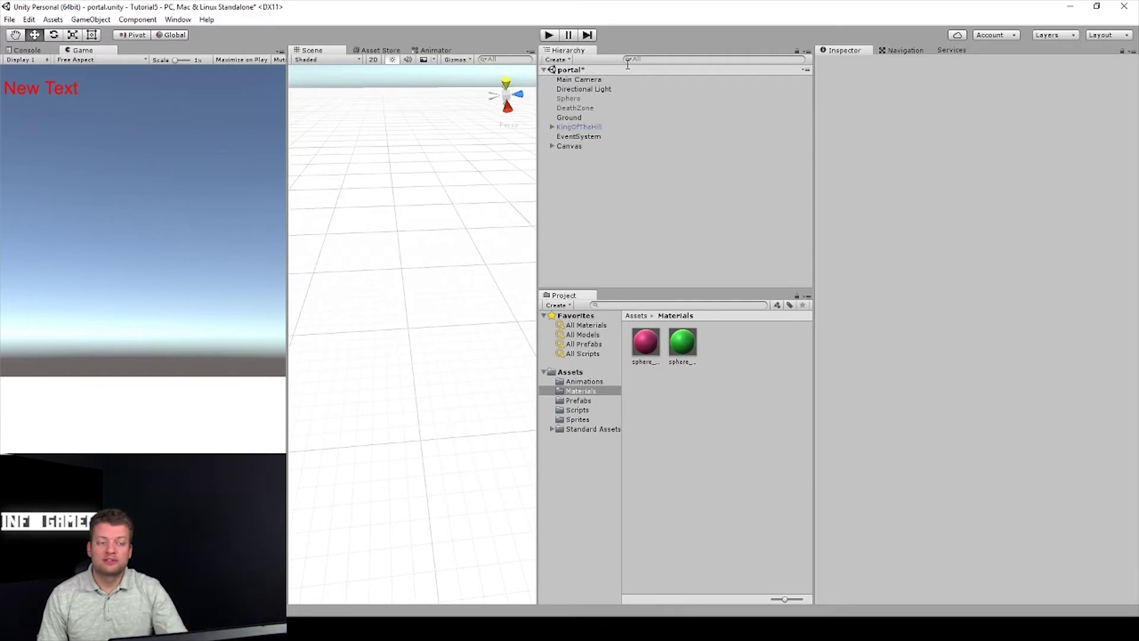
# - Inspect the DeathZone, KingOfTheHill and Ground objects' components in the Hierarchy
pyautogui.click(580, 108)
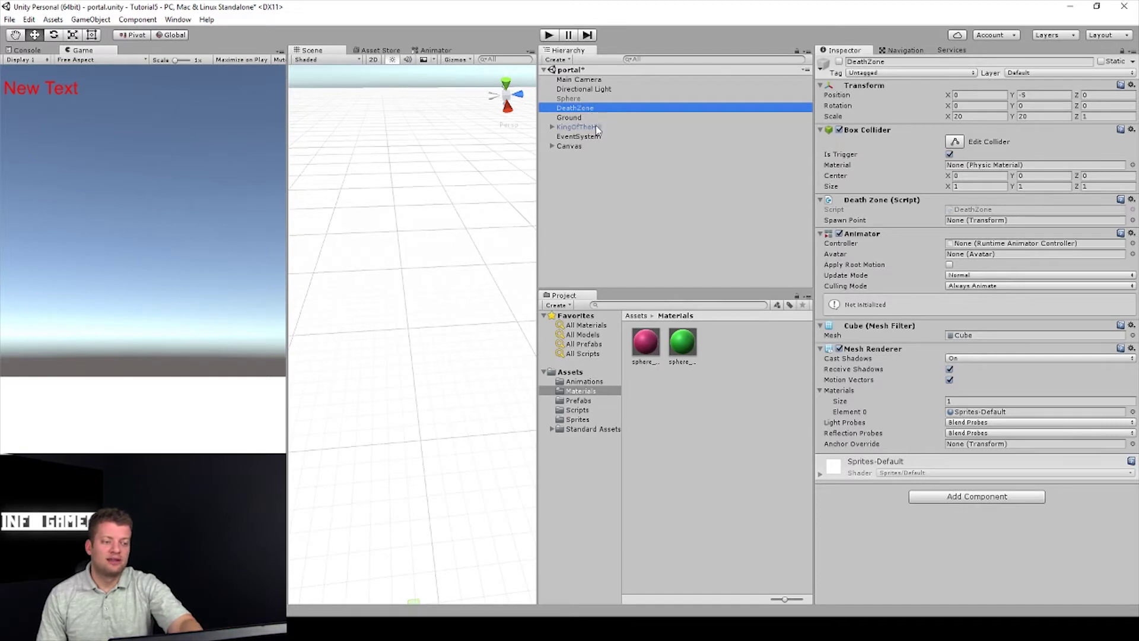
pyautogui.click(595, 127)
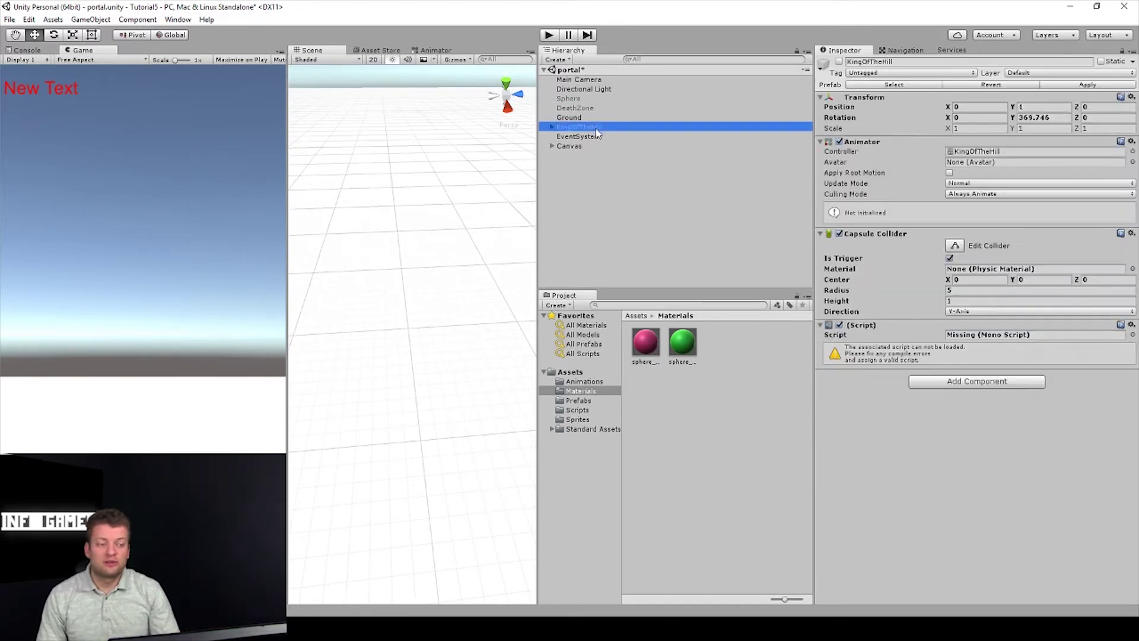
pyautogui.click(594, 163)
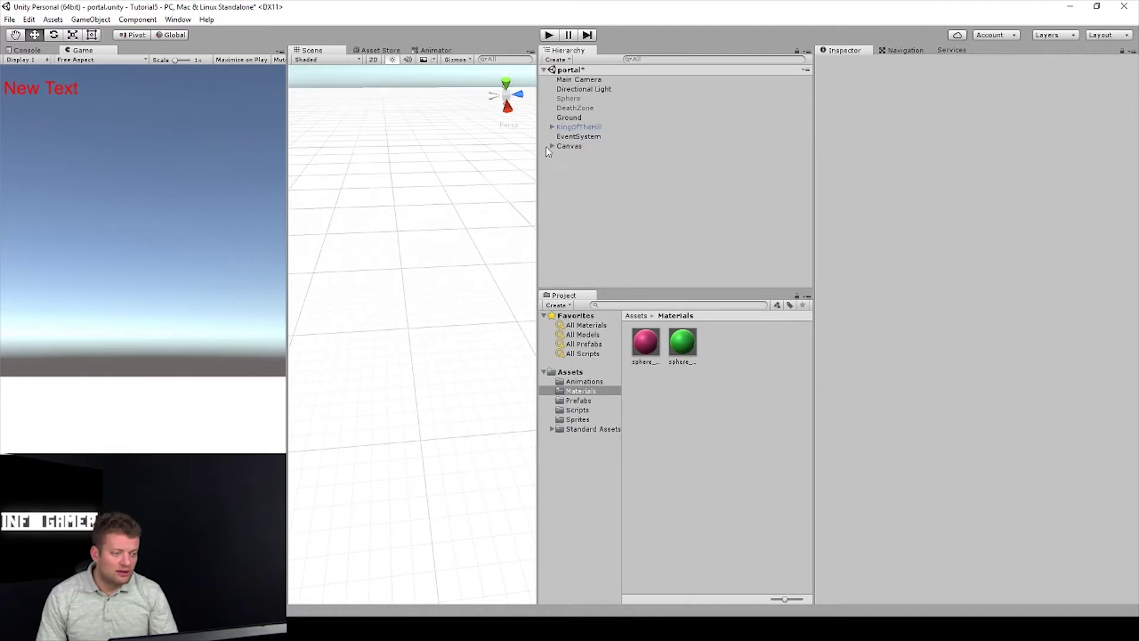
pyautogui.click(560, 118)
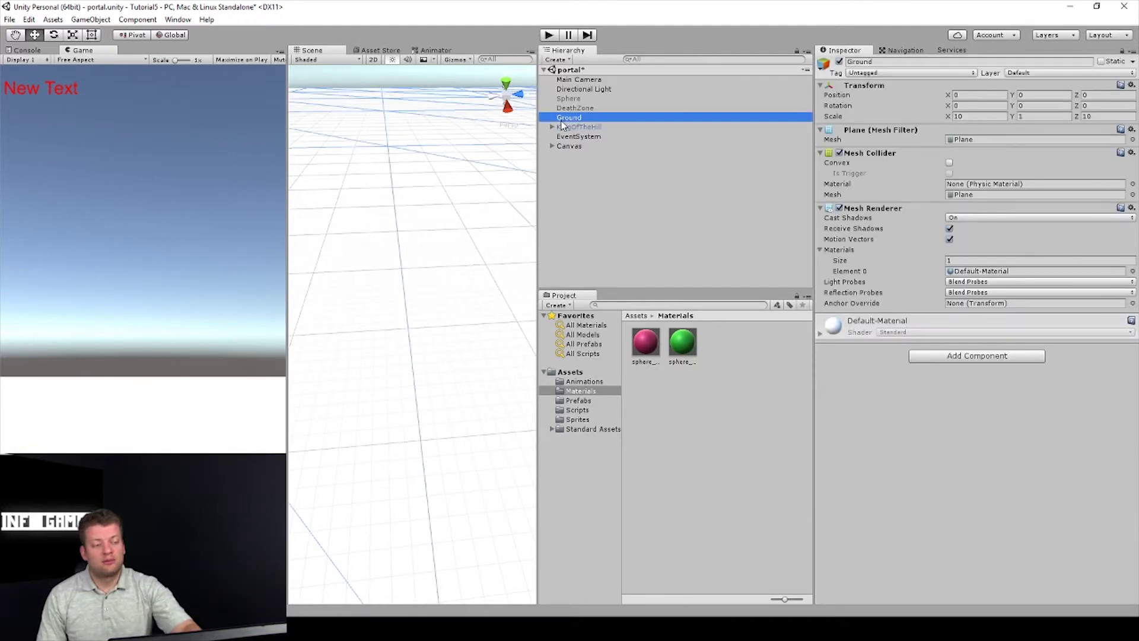
pyautogui.rightClick(587, 174)
pyautogui.click(573, 121)
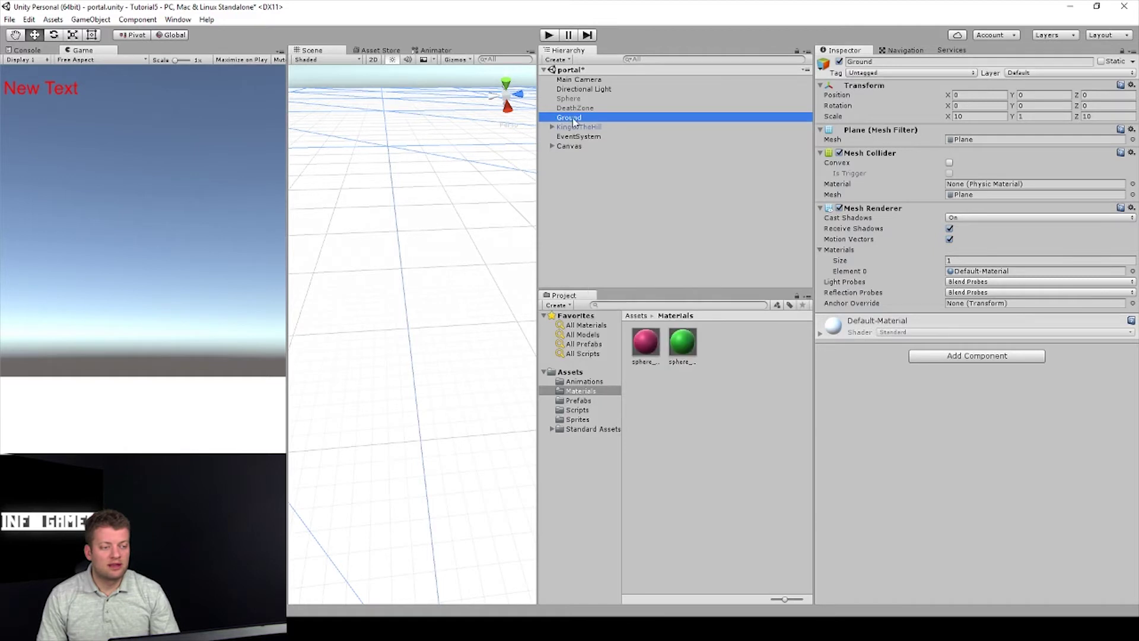
# - Collapse Ground's Transform, deselect, and bring up the Hierarchy's add-object context menu
pyautogui.rightClick(582, 159)
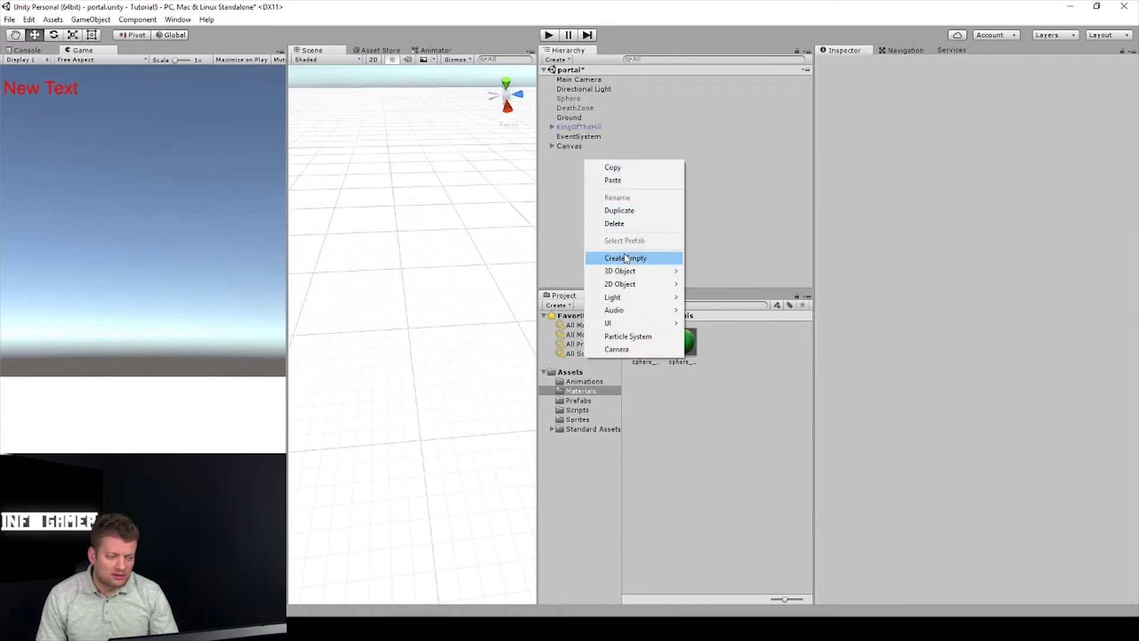
pyautogui.moveTo(621, 271)
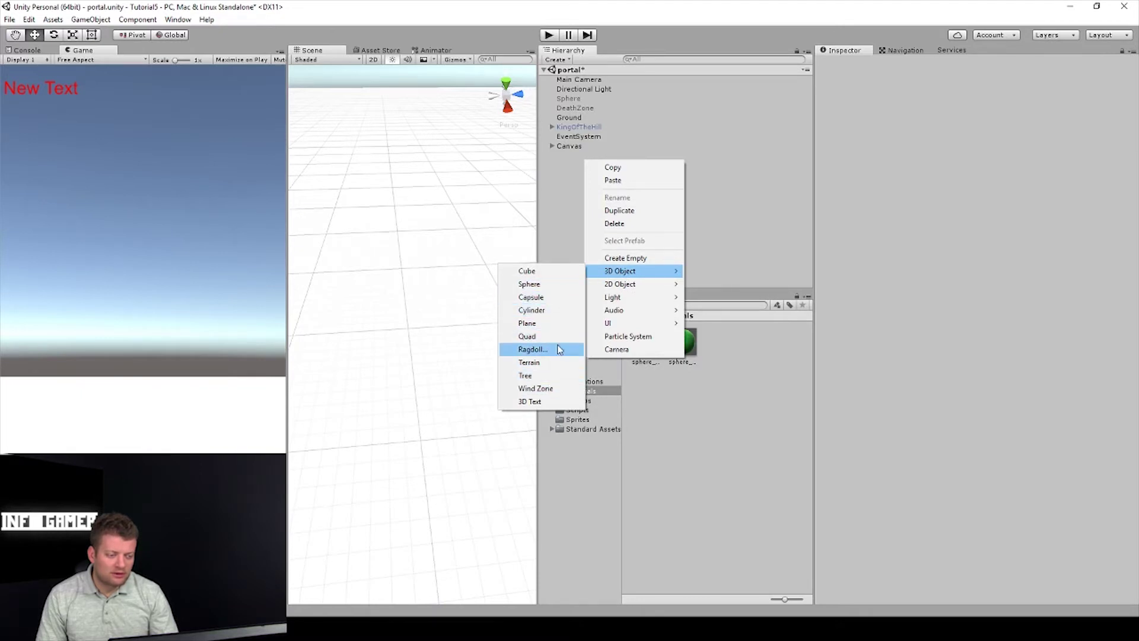
pyautogui.click(587, 115)
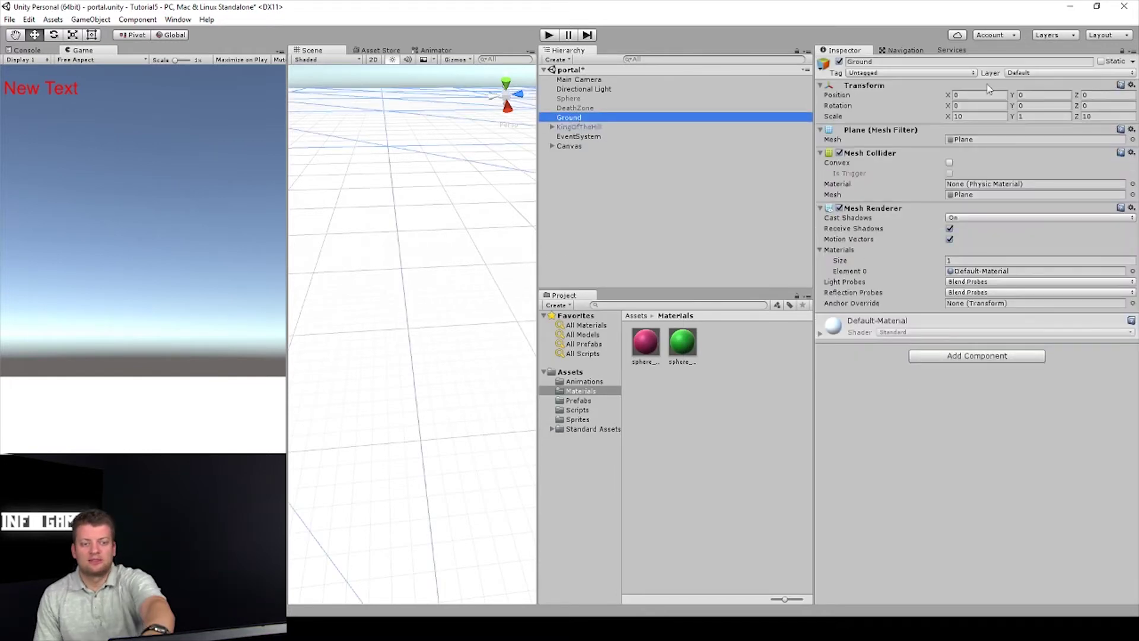
pyautogui.click(990, 86)
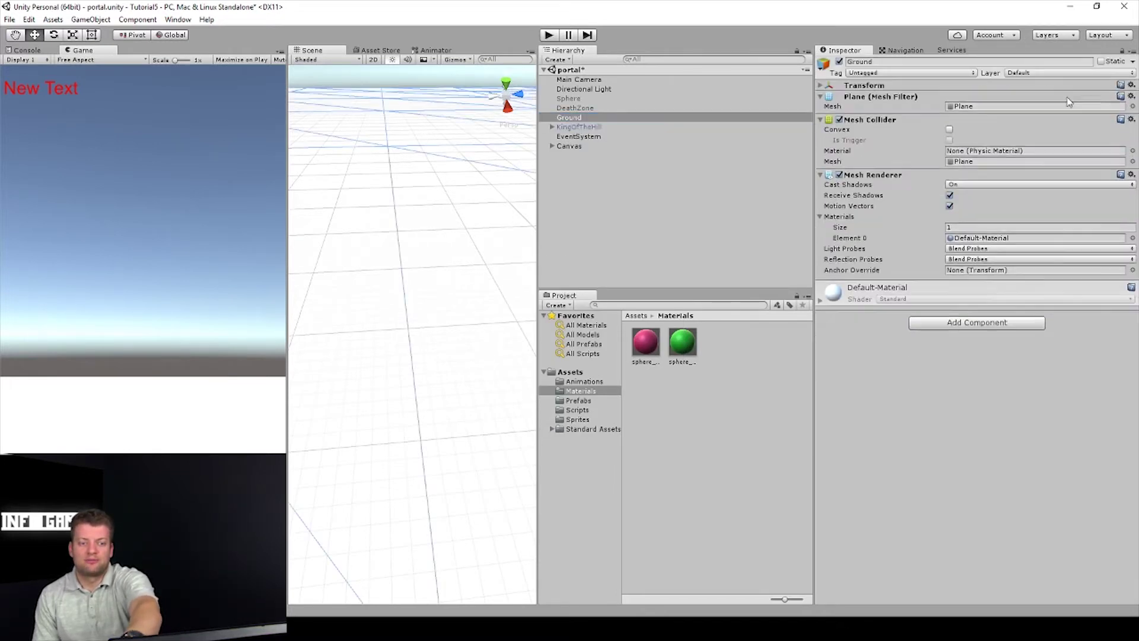
pyautogui.click(643, 229)
pyautogui.rightClick(638, 213)
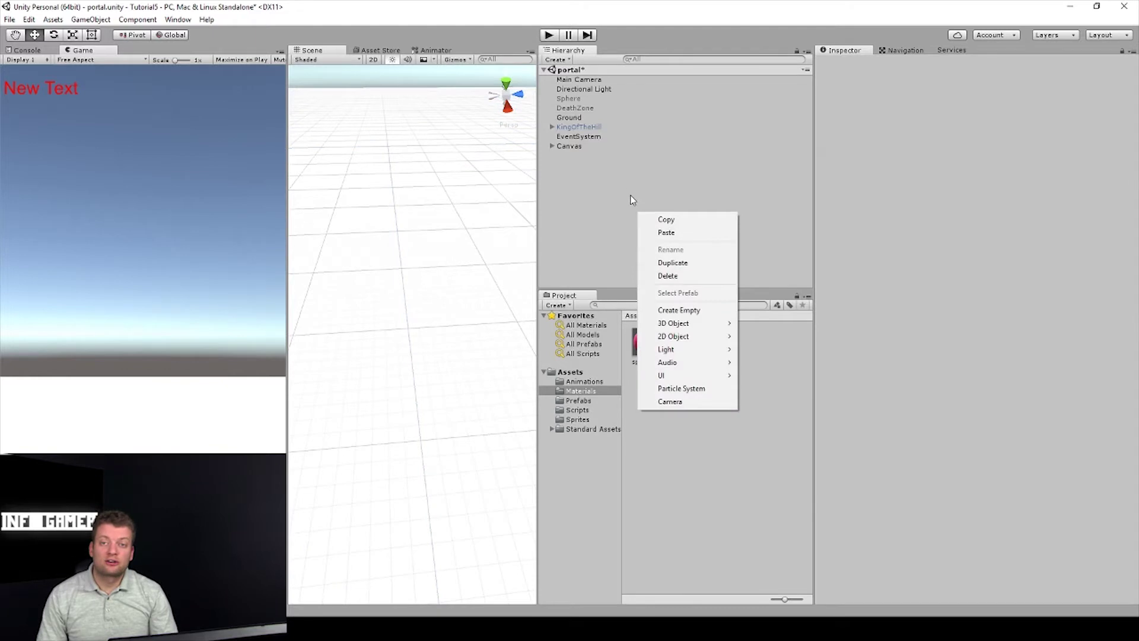
# - Add a 3D Sphere to the scene and frame it in the Scene view
pyautogui.click(597, 183)
pyautogui.rightClick(576, 174)
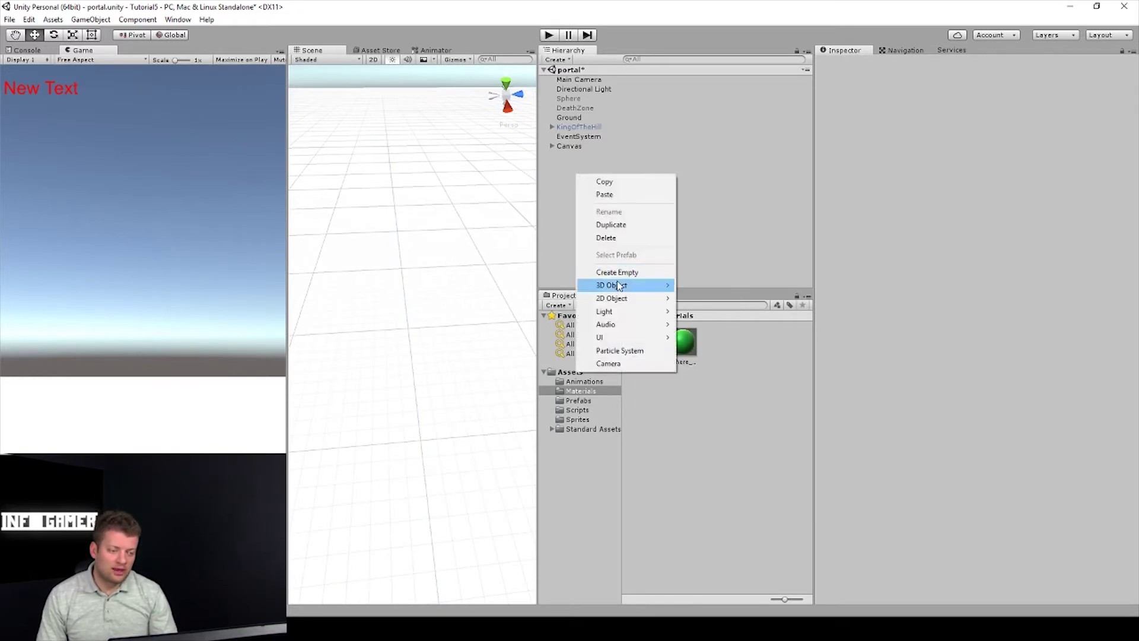
pyautogui.click(545, 305)
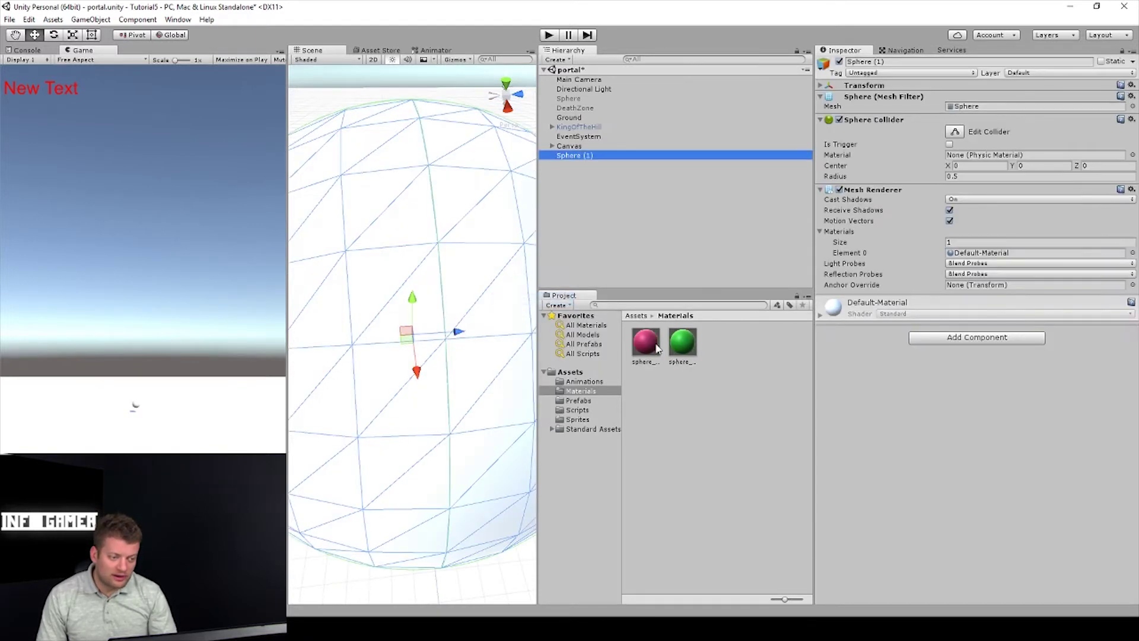
pyautogui.press('f')
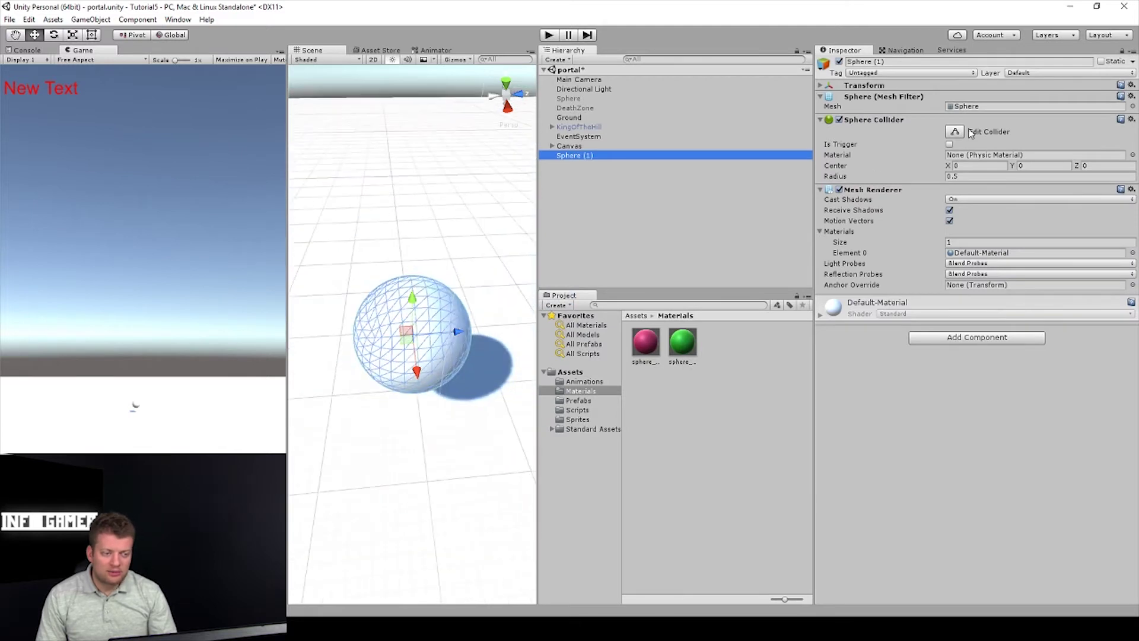
pyautogui.click(447, 330)
# - Rename the new sphere to 'Bomb'
pyautogui.click(572, 156)
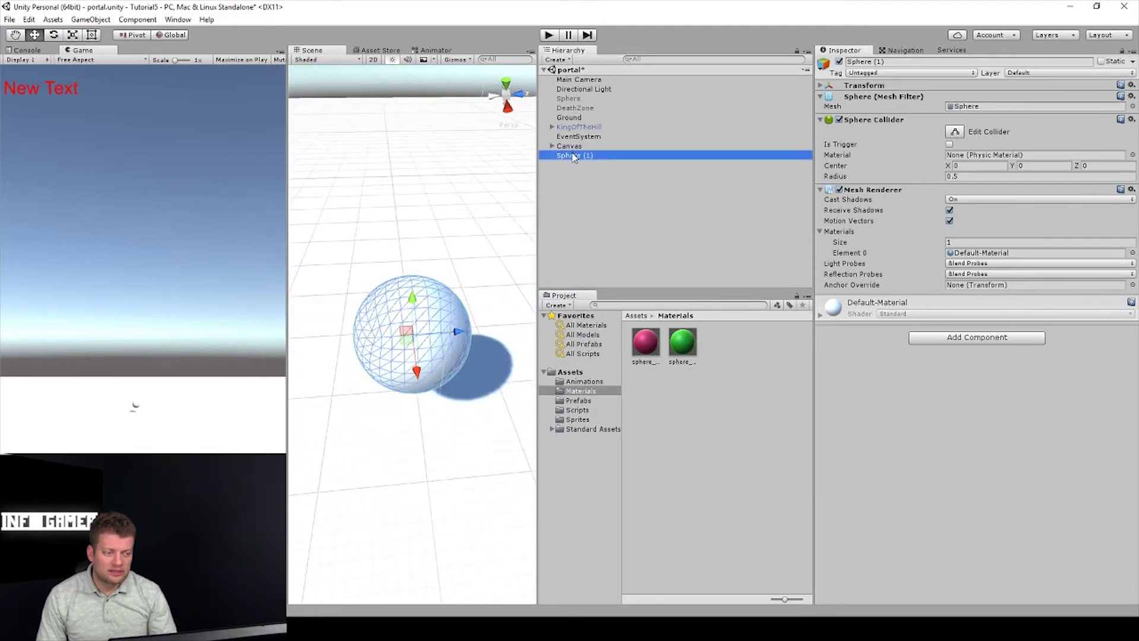
pyautogui.rightClick(572, 156)
pyautogui.click(591, 191)
pyautogui.write('bomb')
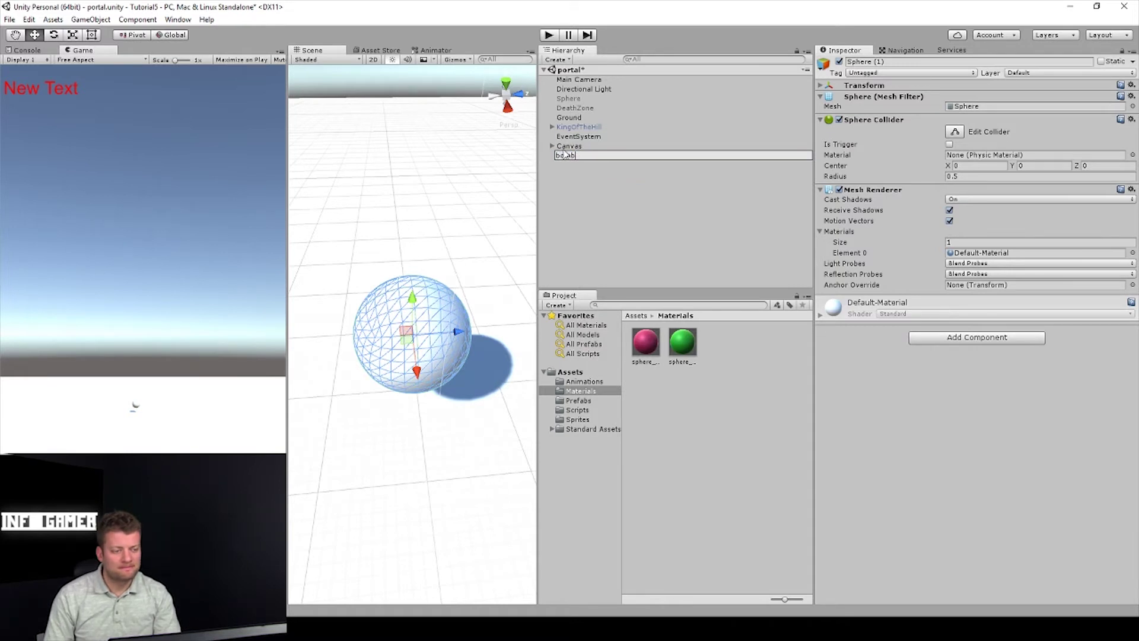
pyautogui.press('Home')
pyautogui.press('Delete')
pyautogui.write('B')
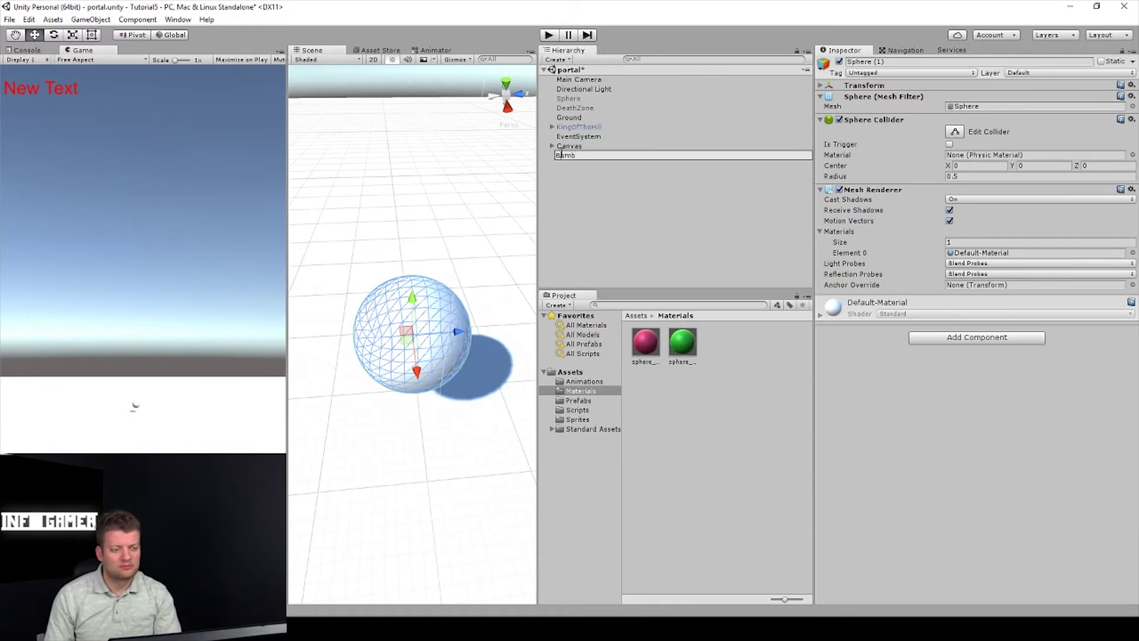
pyautogui.press('Return')
# - Set Bomb's Transform Position to X 0, Y 0.5, Z 0
pyautogui.click(567, 156)
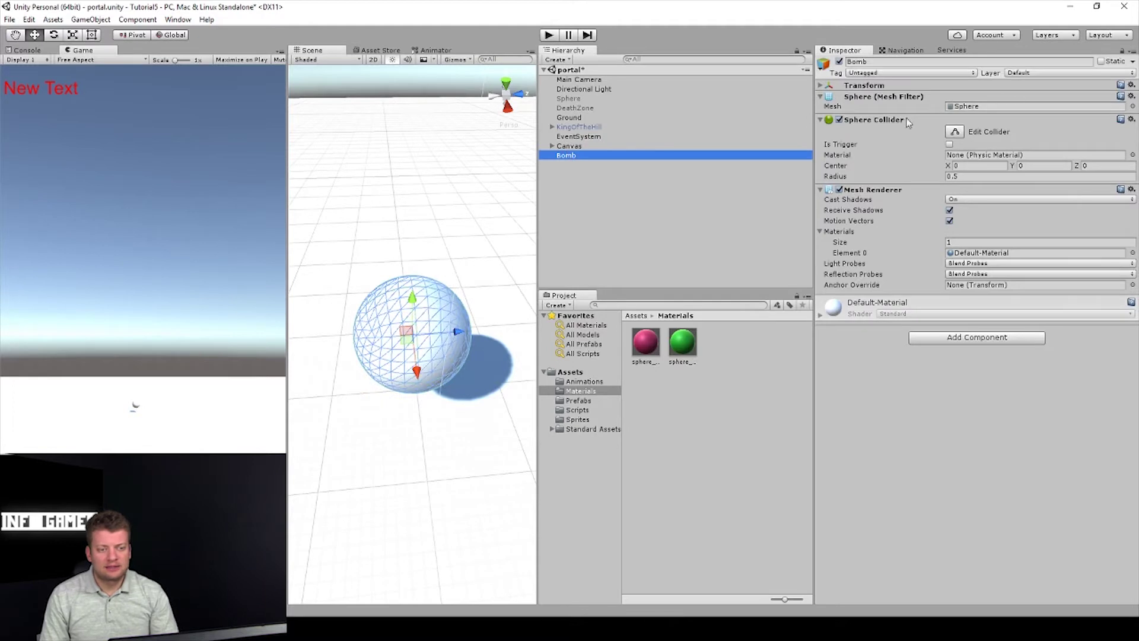
pyautogui.click(863, 87)
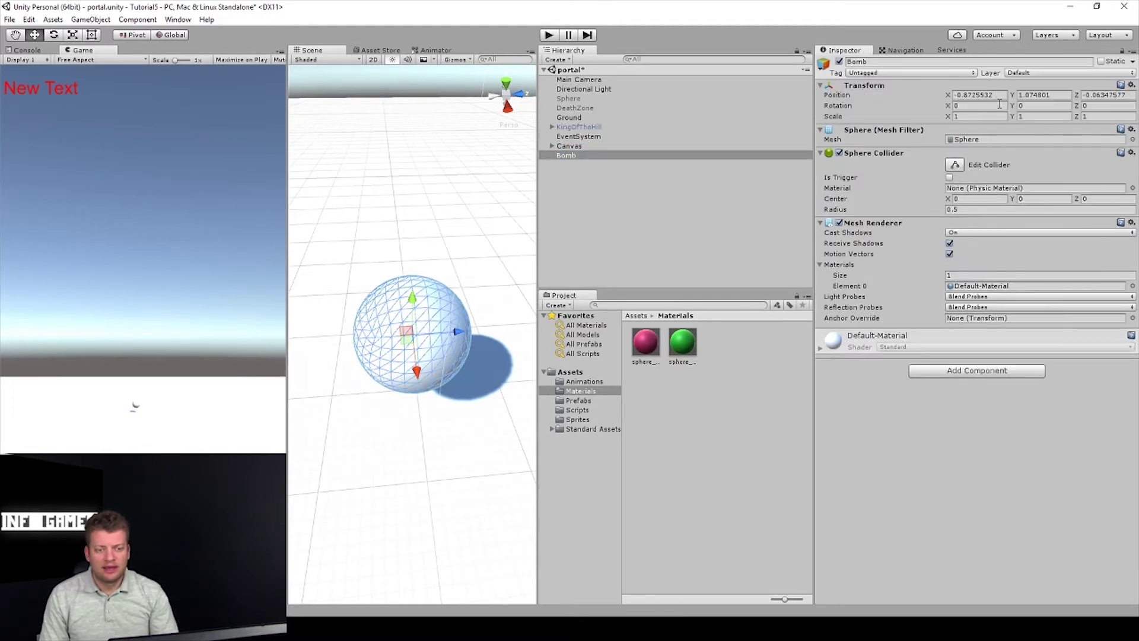
pyautogui.click(979, 95)
pyautogui.write('0')
pyautogui.press('Tab')
pyautogui.write('0')
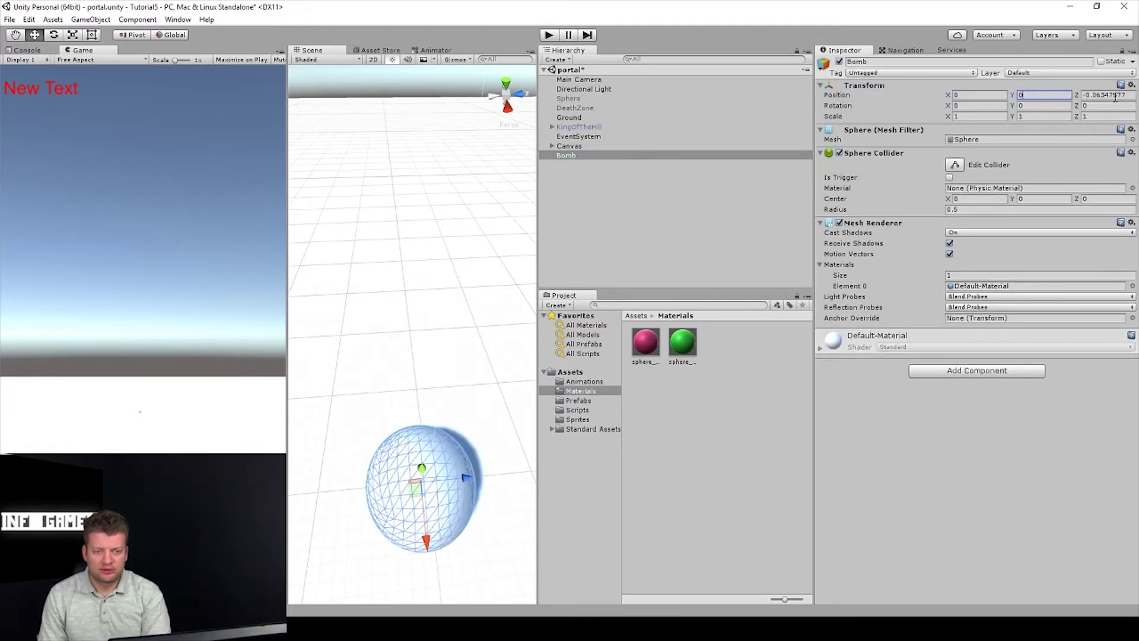
pyautogui.write('0')
pyautogui.hotkey('shift', 'Tab')
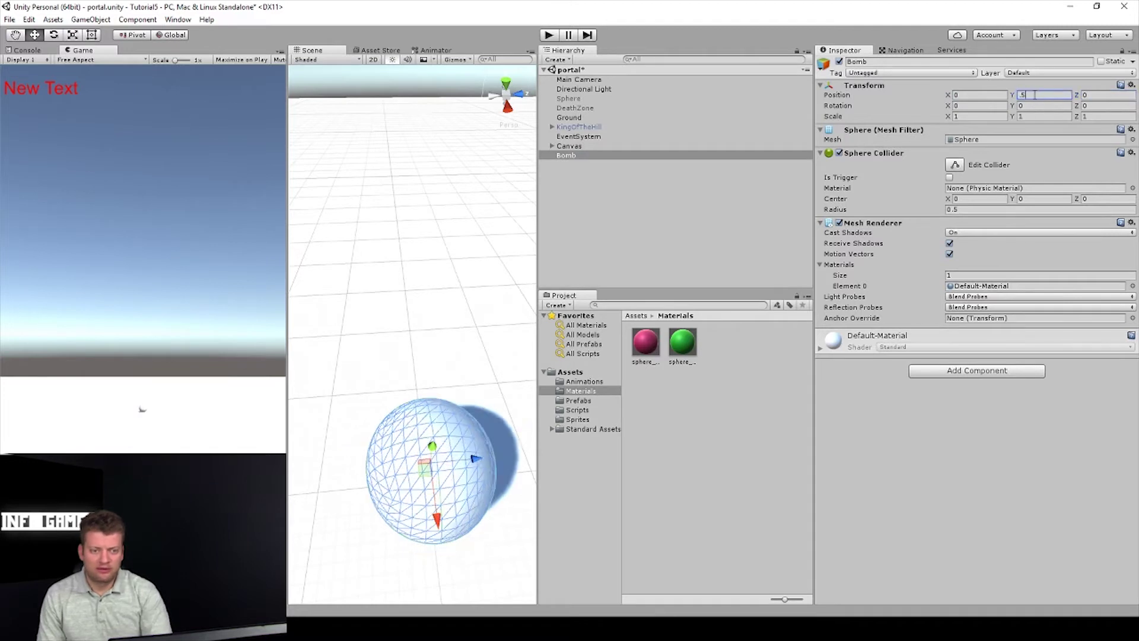
pyautogui.write('5')
pyautogui.press('Return')
pyautogui.scroll(-2, 412, 247)
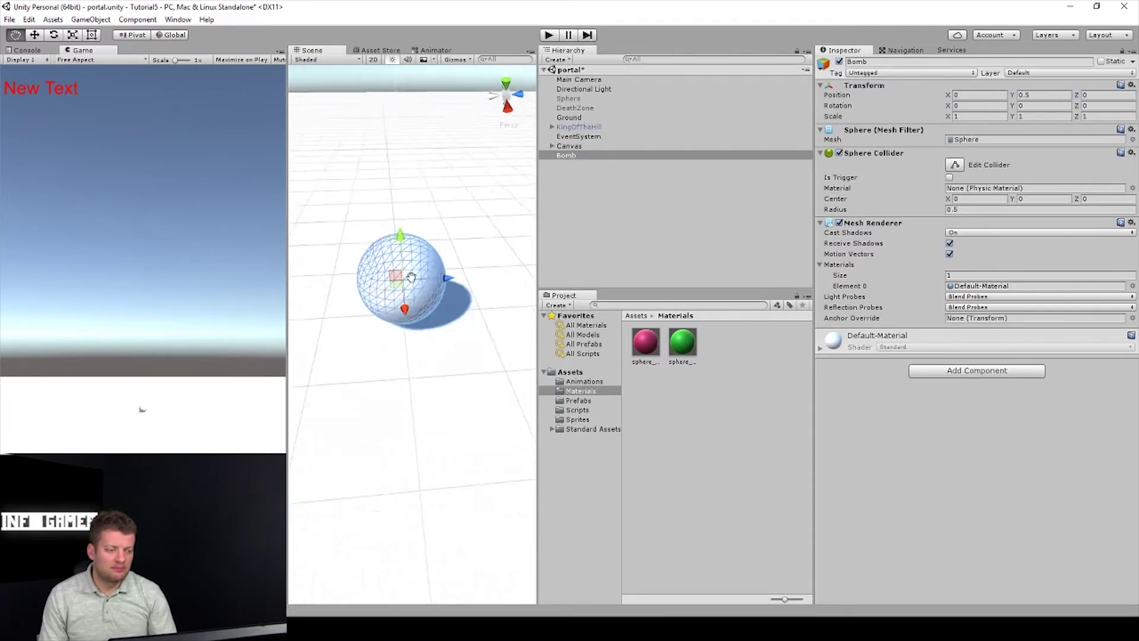
pyautogui.click(652, 269)
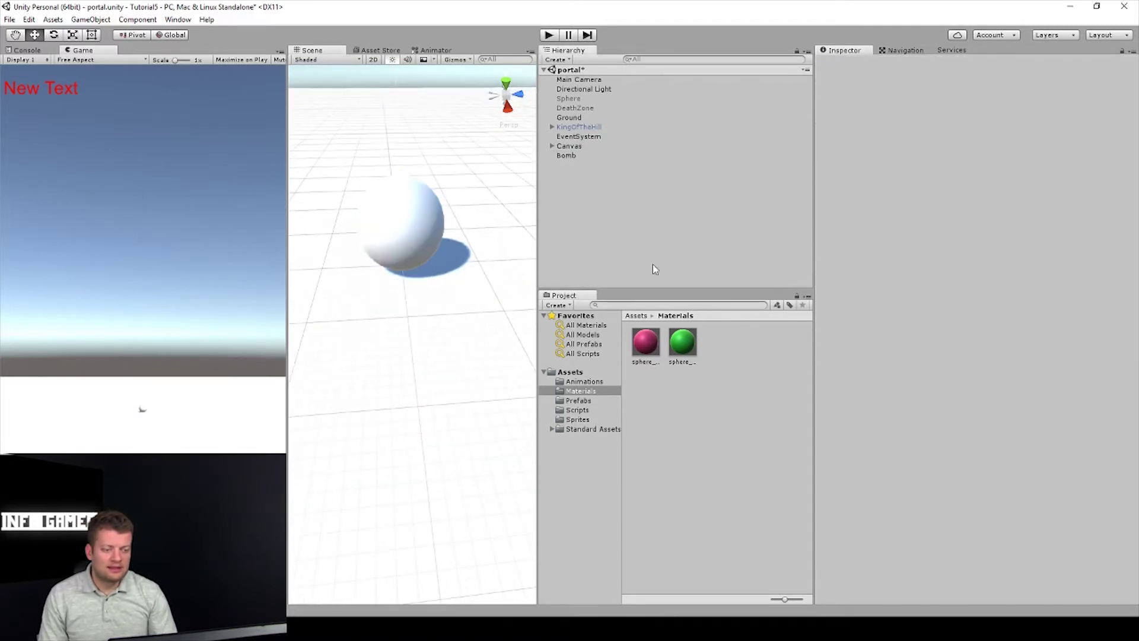
pyautogui.click(584, 391)
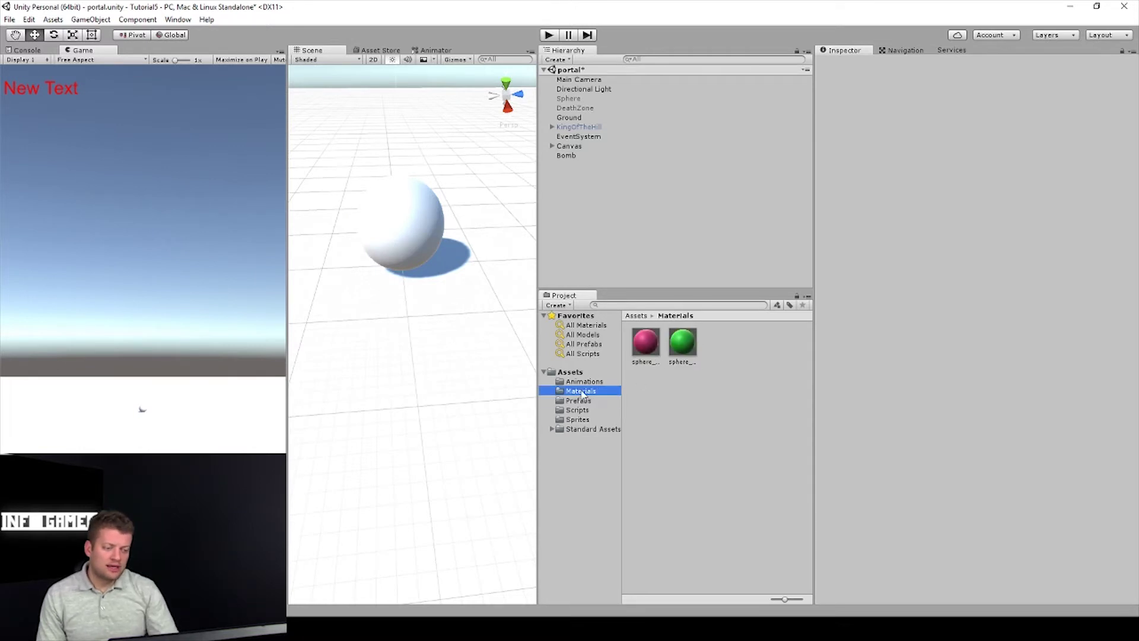
pyautogui.click(569, 372)
pyautogui.click(590, 393)
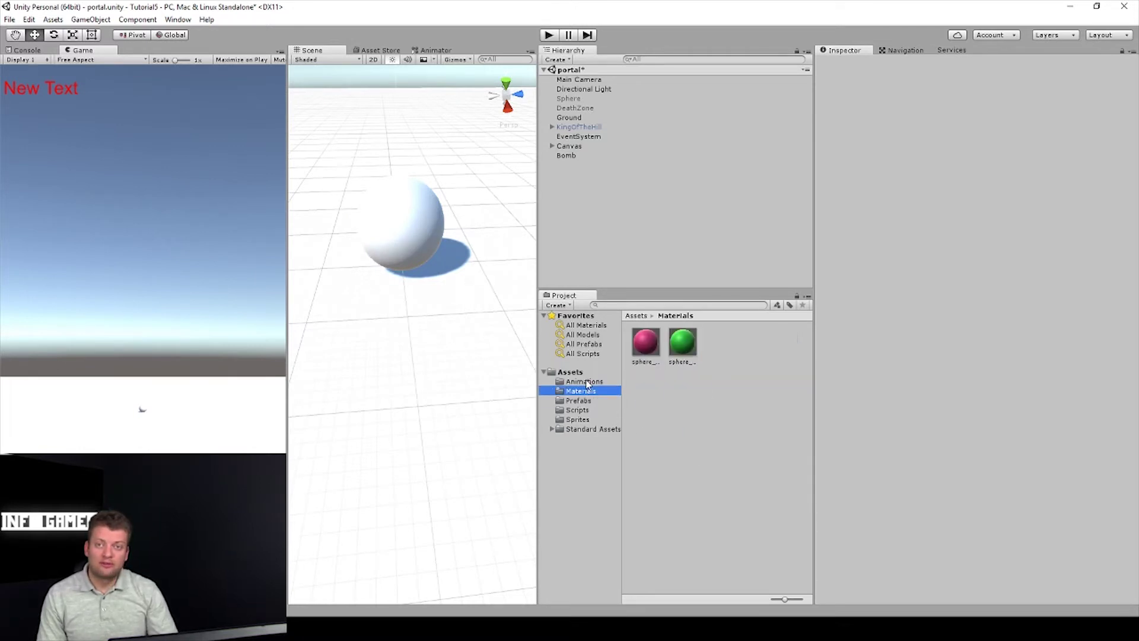
pyautogui.rightClick(751, 340)
pyautogui.moveTo(784, 345)
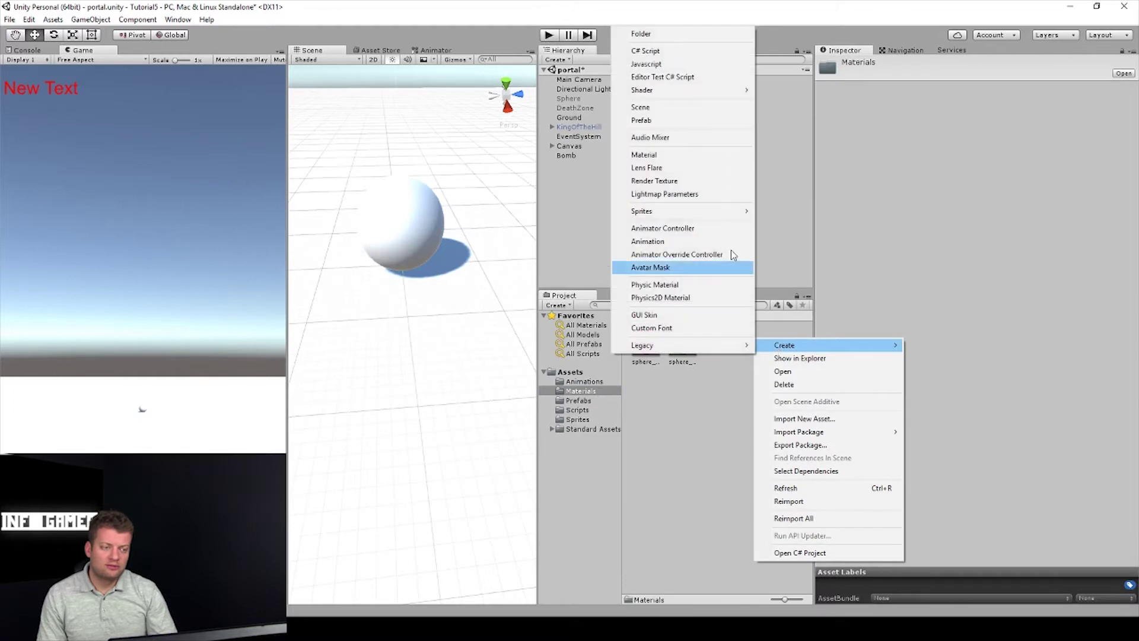
pyautogui.click(690, 403)
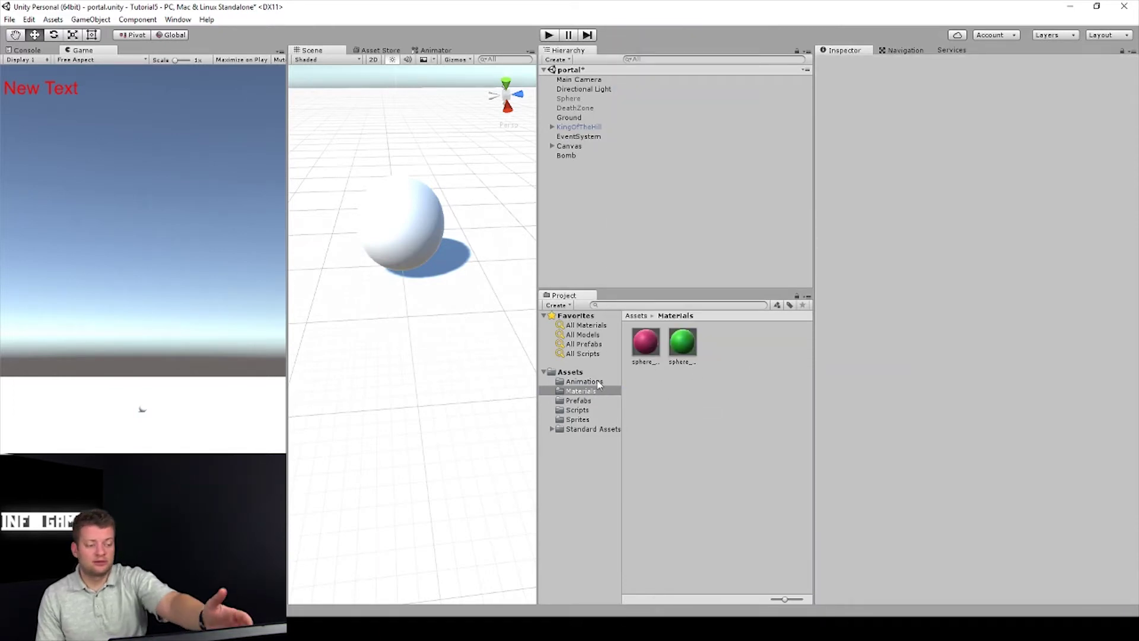
pyautogui.click(570, 372)
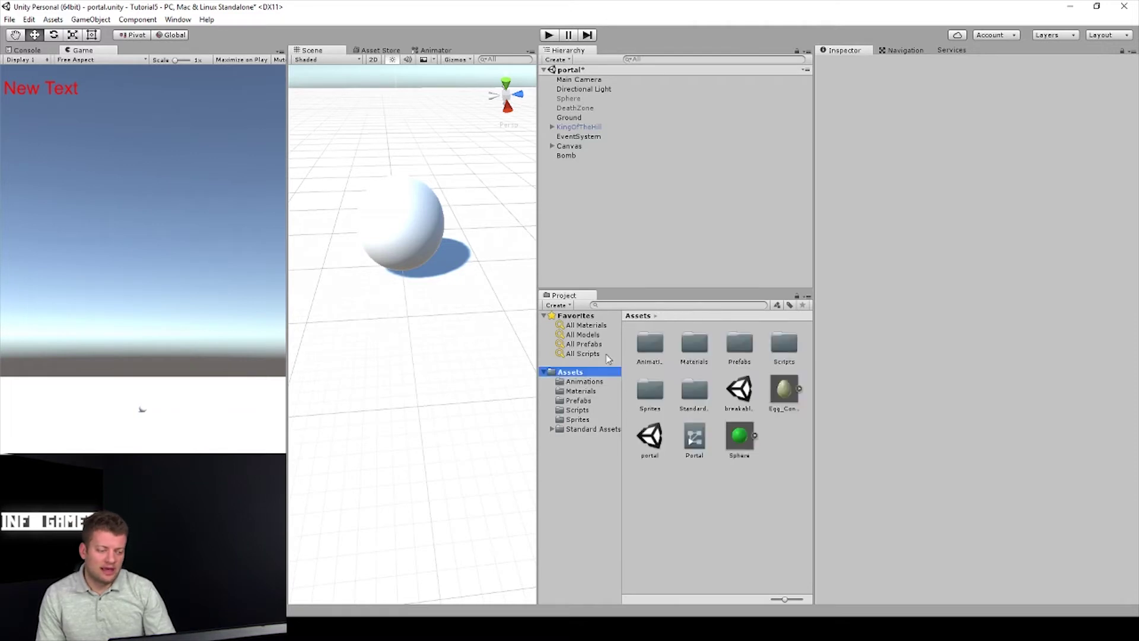
pyautogui.doubleClick(697, 351)
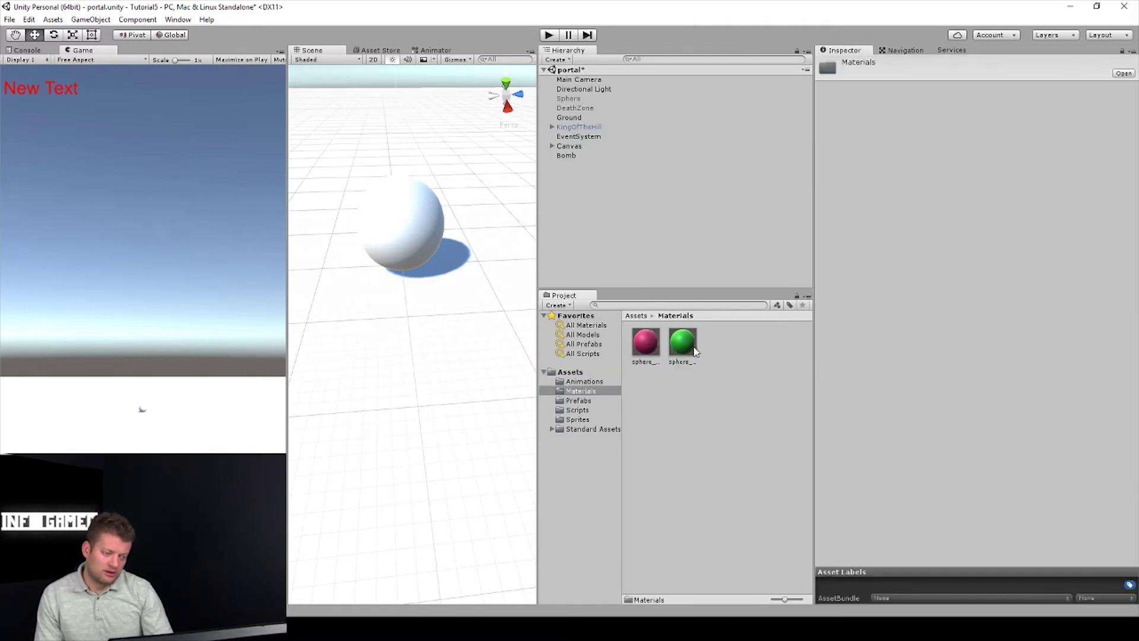
# - Create a new material in Materials with a dark navy blue base colour
pyautogui.rightClick(725, 345)
pyautogui.moveTo(797, 348)
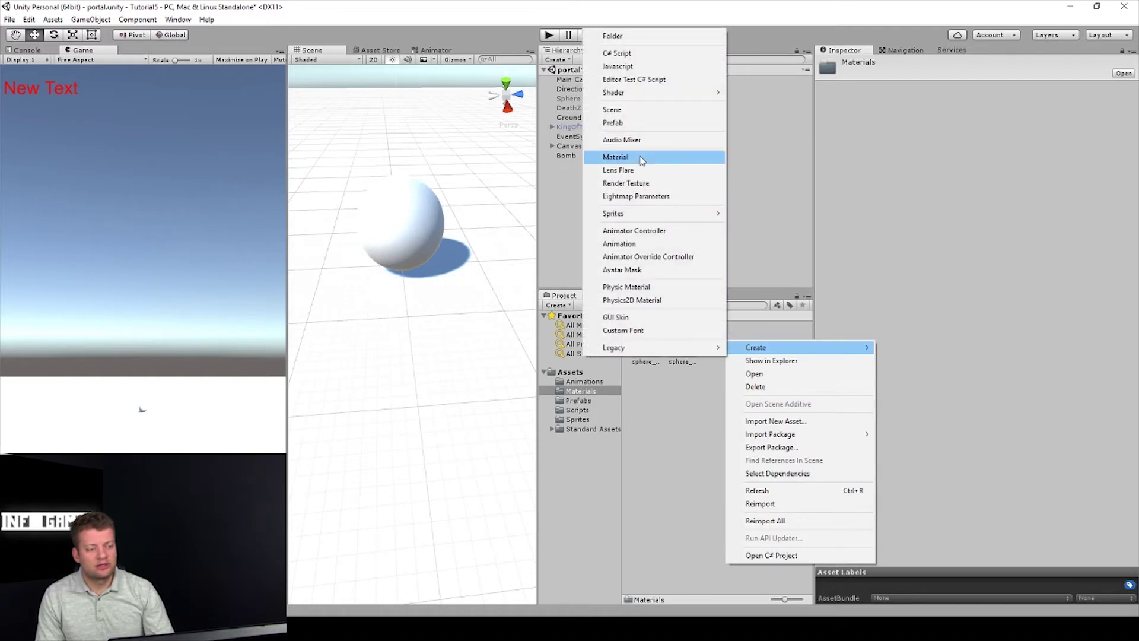
pyautogui.click(641, 158)
pyautogui.click(955, 115)
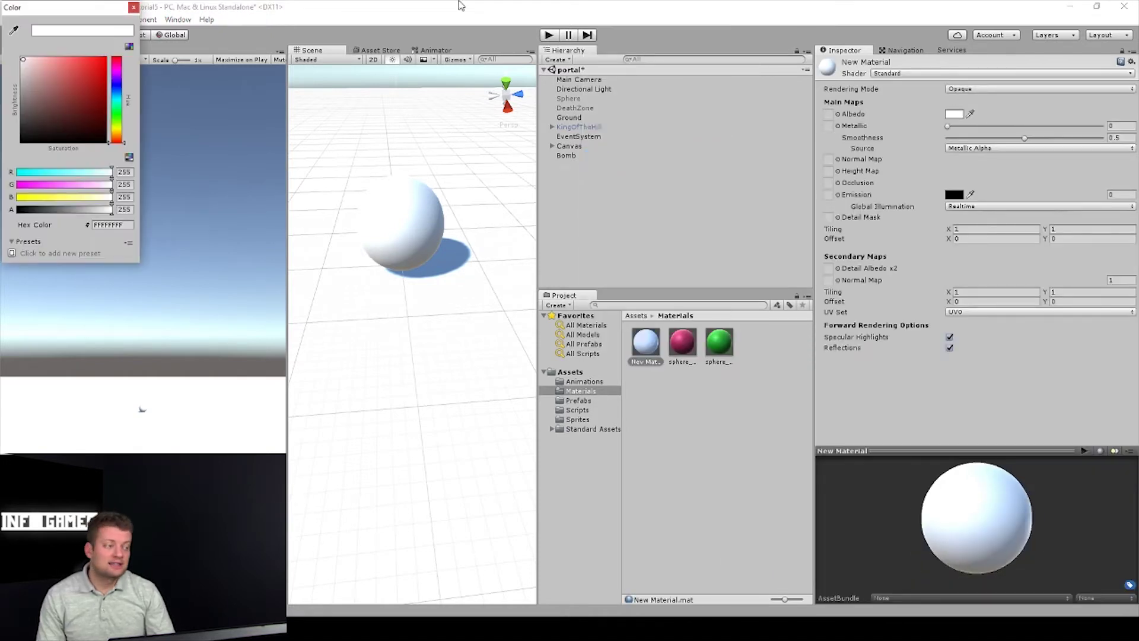
pyautogui.click(86, 107)
pyautogui.click(117, 93)
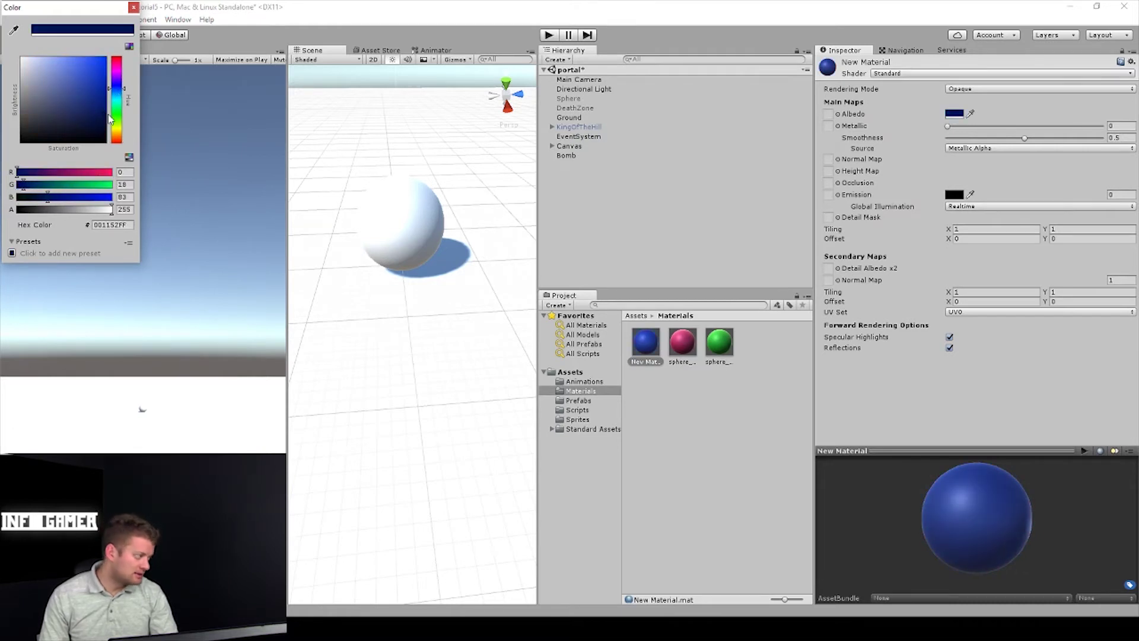
pyautogui.moveTo(111, 118); pyautogui.dragTo(110, 133)
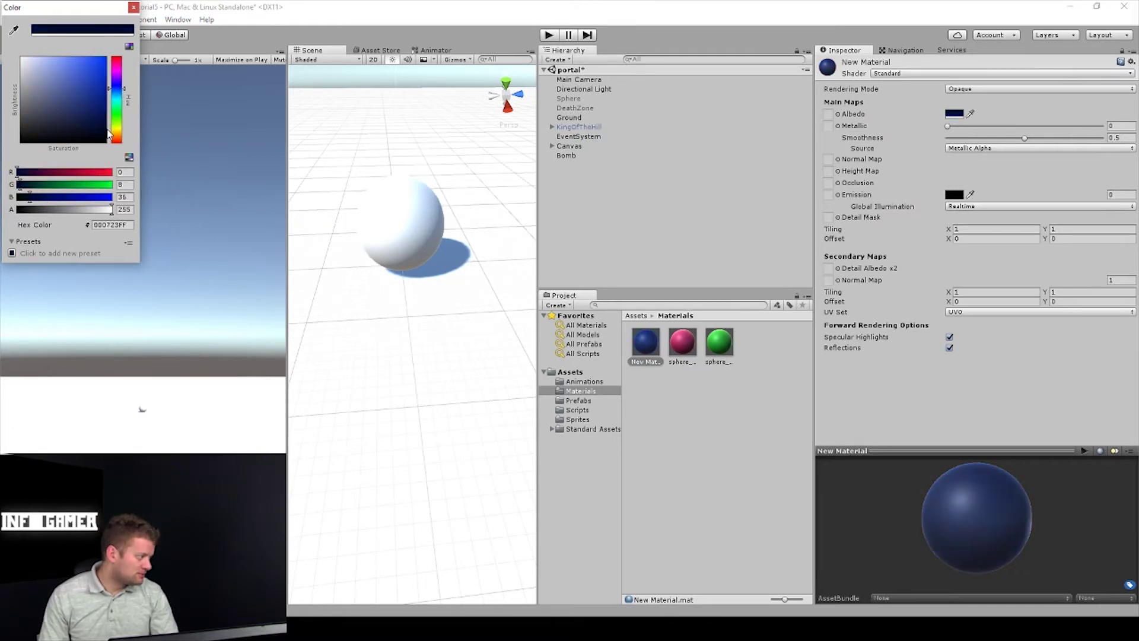
pyautogui.click(683, 419)
# - Apply the navy material to Bomb and select the Bomb object
pyautogui.moveTo(609, 224); pyautogui.dragTo(568, 158)
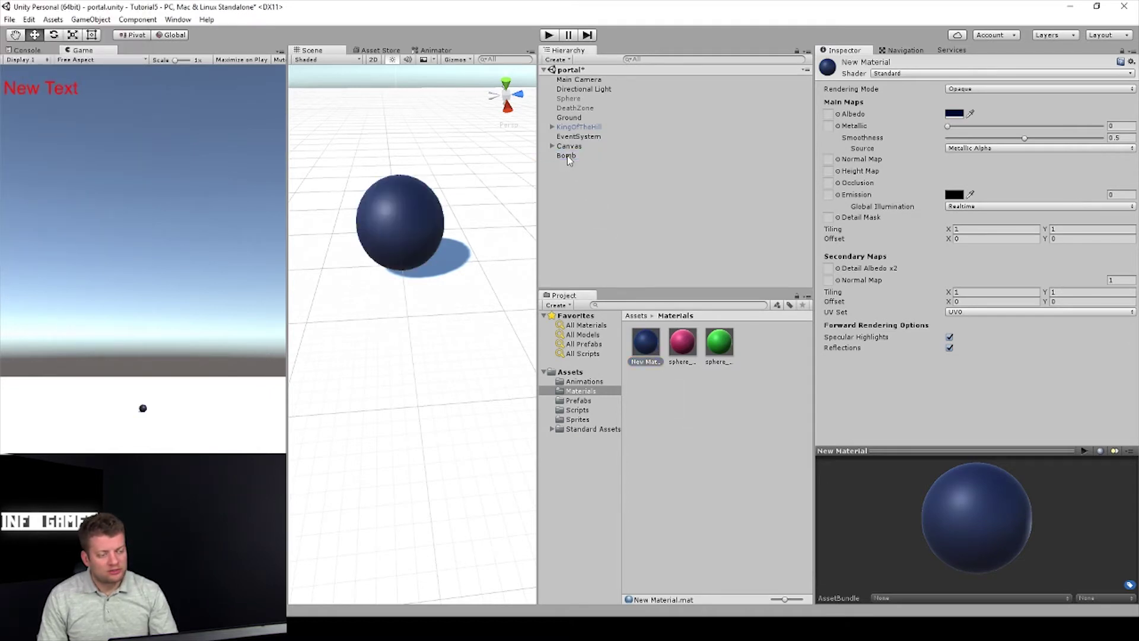
pyautogui.scroll(-2, 399, 279)
pyautogui.click(658, 322)
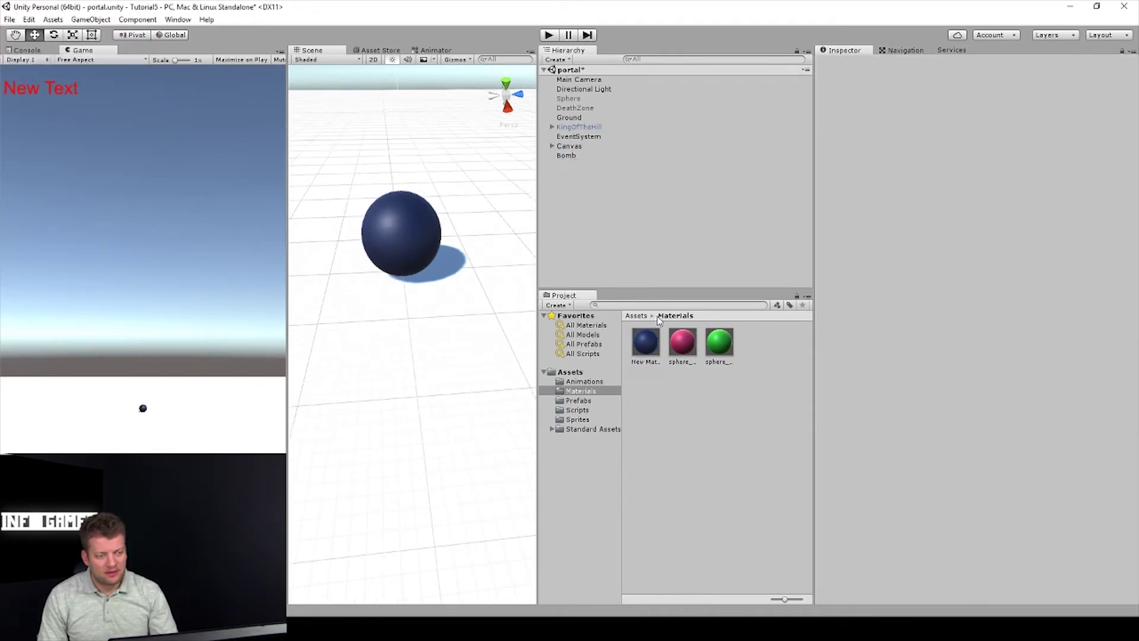
pyautogui.click(577, 159)
pyautogui.click(575, 158)
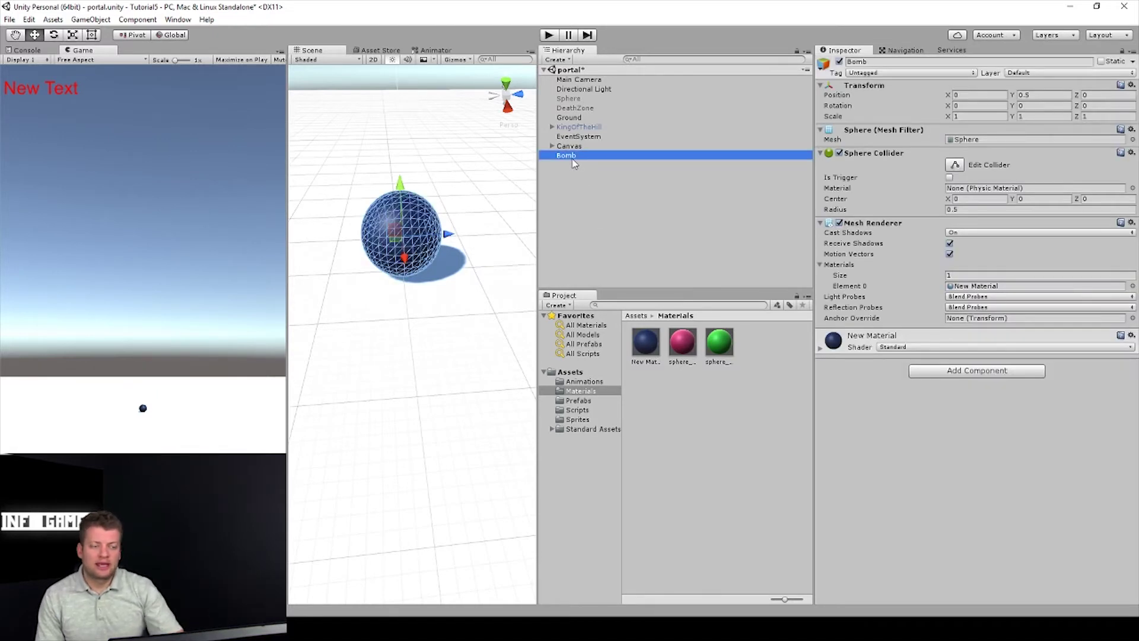
pyautogui.rightClick(571, 161)
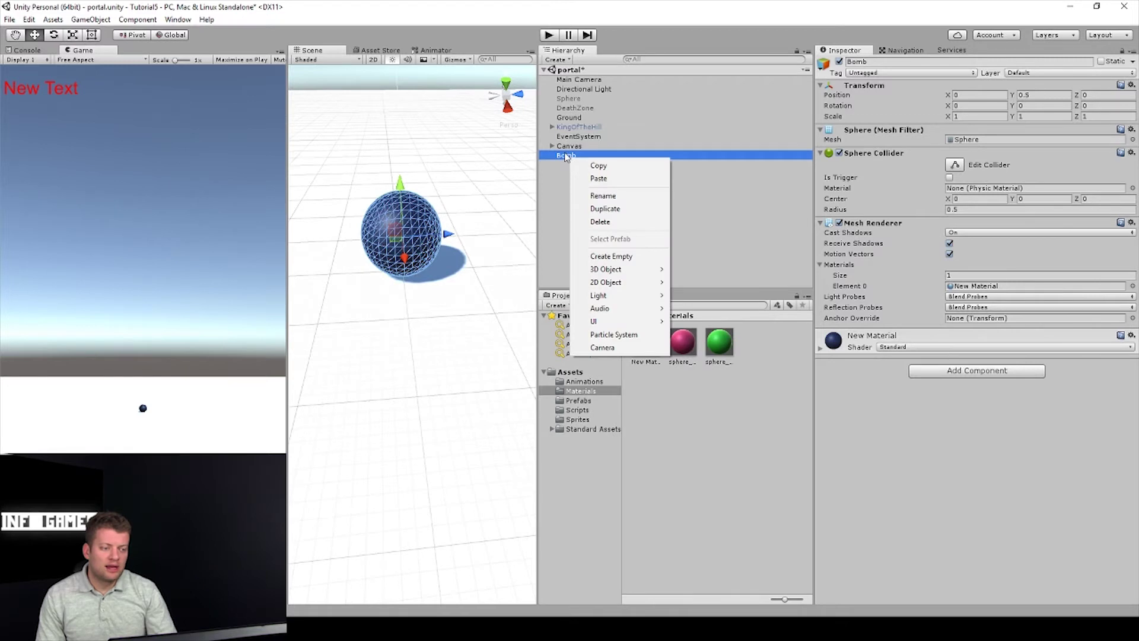
# - Add a Cylinder child under Bomb, scale it to 0.3 and raise it onto the sphere
pyautogui.rightClick(565, 153)
pyautogui.moveTo(601, 264)
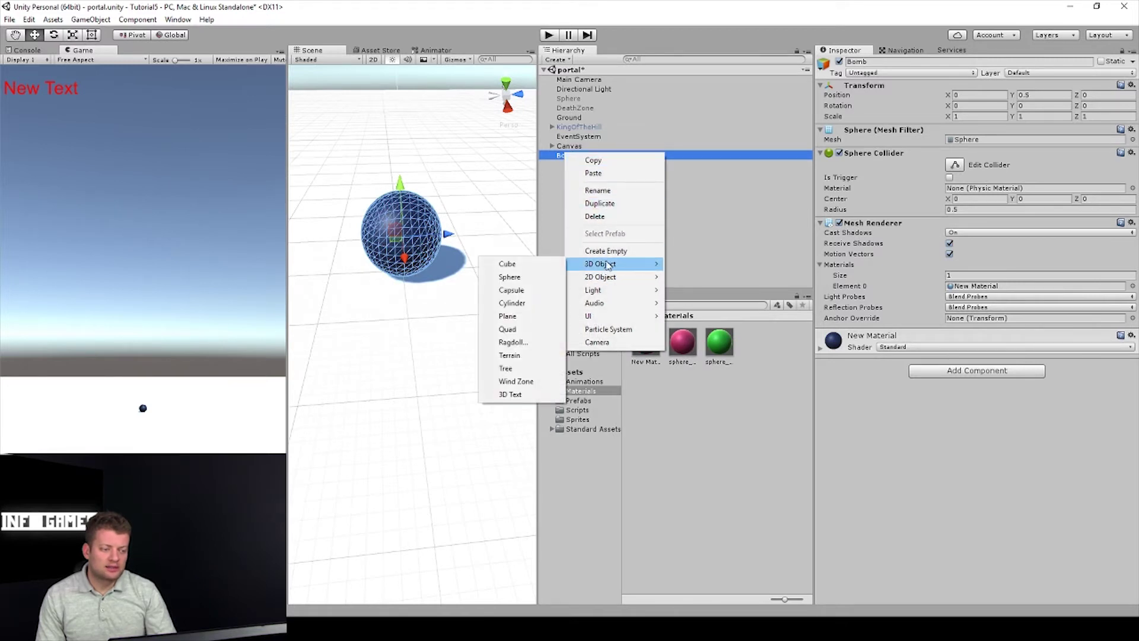
pyautogui.click(512, 303)
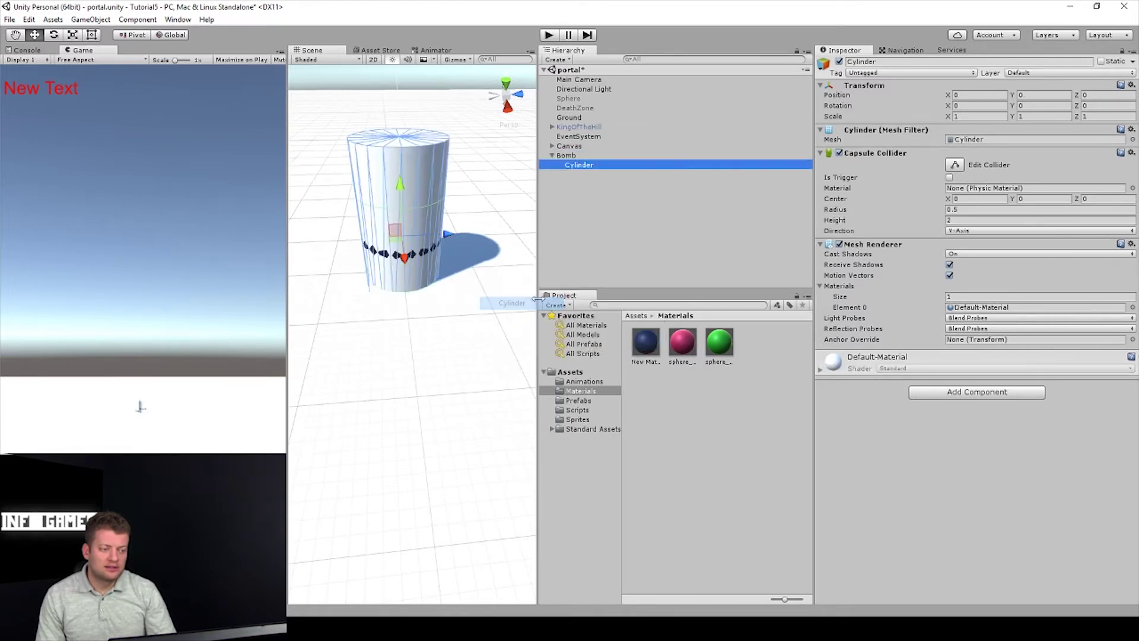
pyautogui.click(961, 116)
pyautogui.write('0.2')
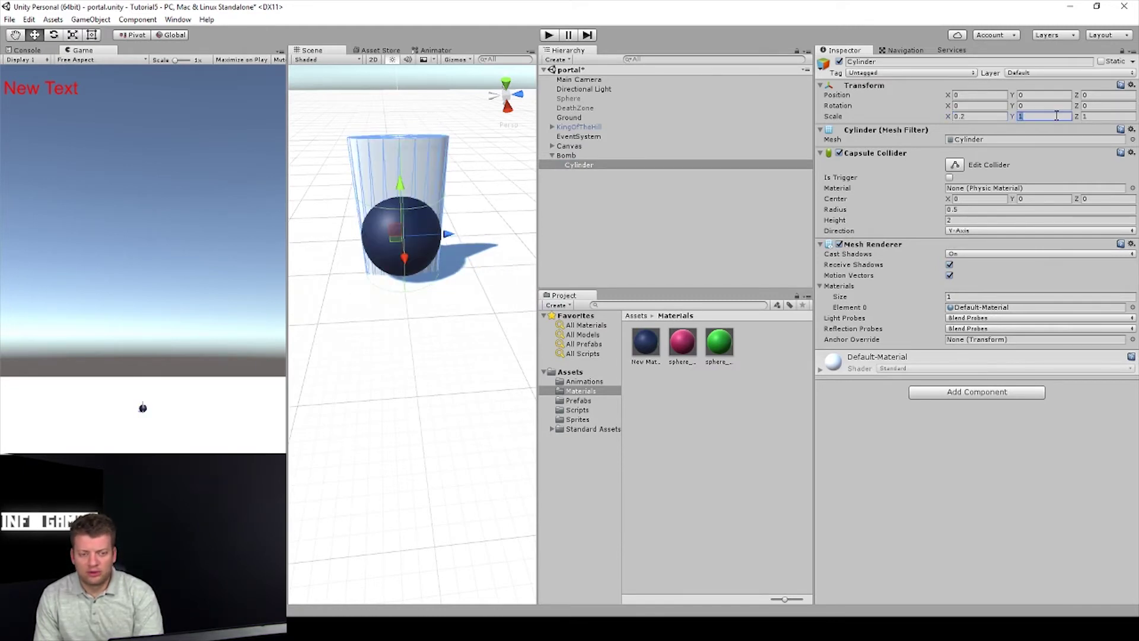
pyautogui.write('.3')
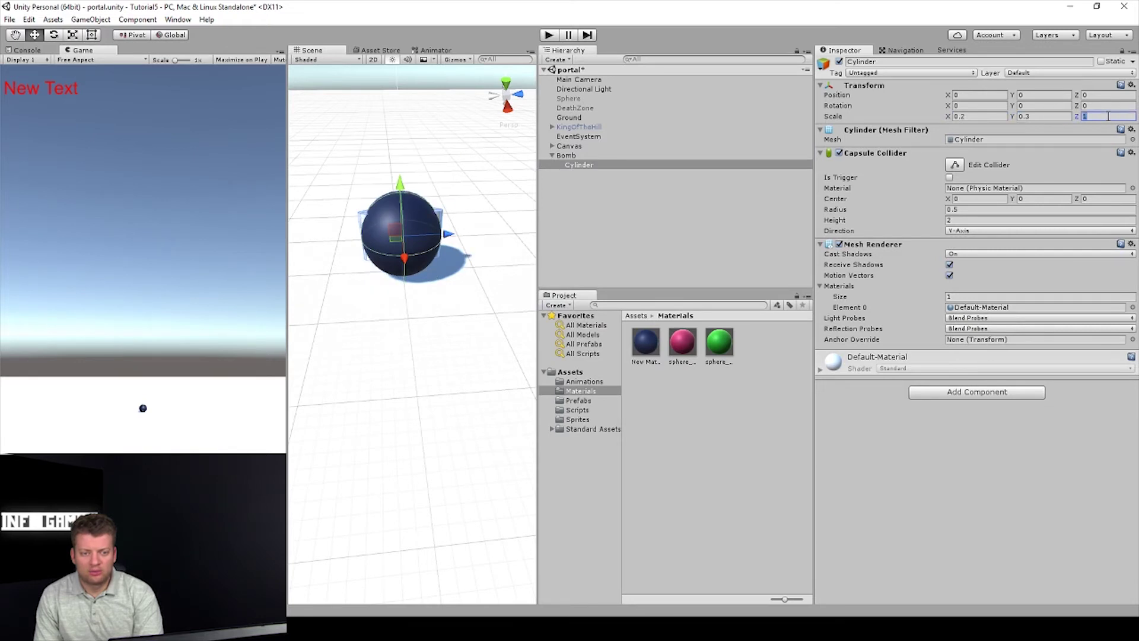
pyautogui.write('.2')
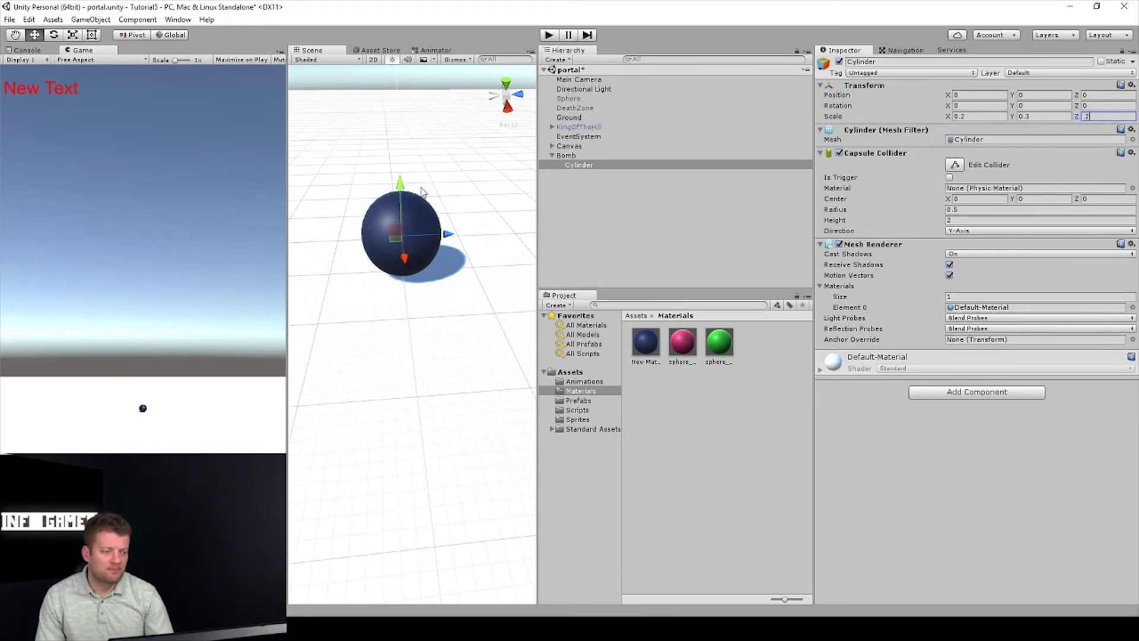
pyautogui.moveTo(404, 185)
pyautogui.mouseDown()
pyautogui.moveTo(406, 166)
pyautogui.moveTo(408, 179)
pyautogui.mouseUp()
pyautogui.scroll(6, 408, 179)
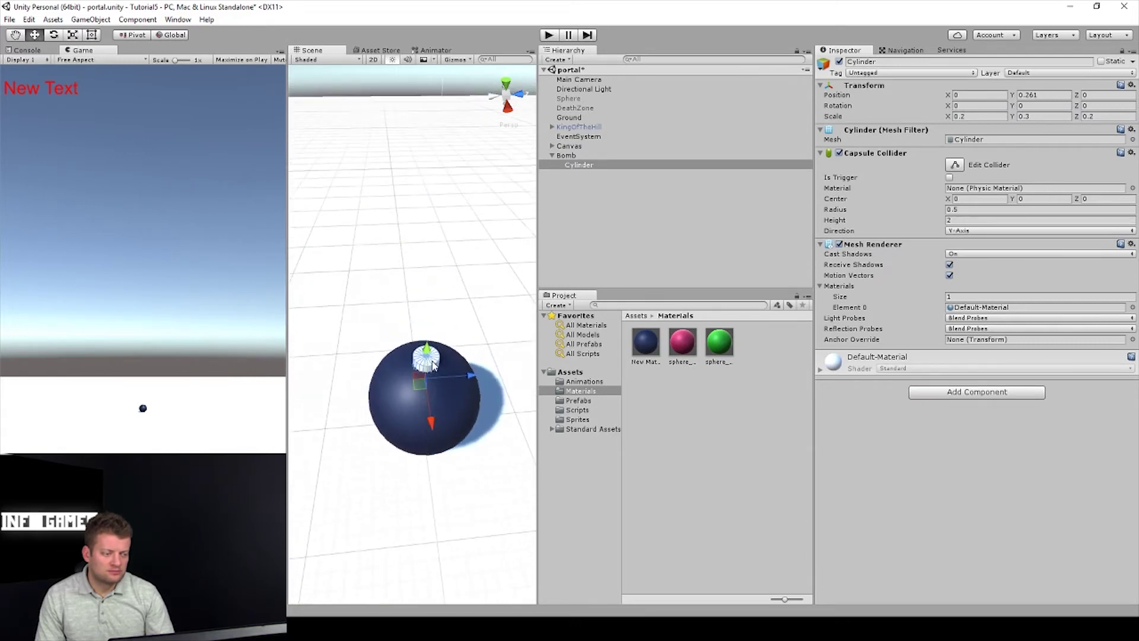
pyautogui.scroll(-5, 422, 268)
pyautogui.moveTo(421, 269); pyautogui.dragTo(398, 261, button='middle')
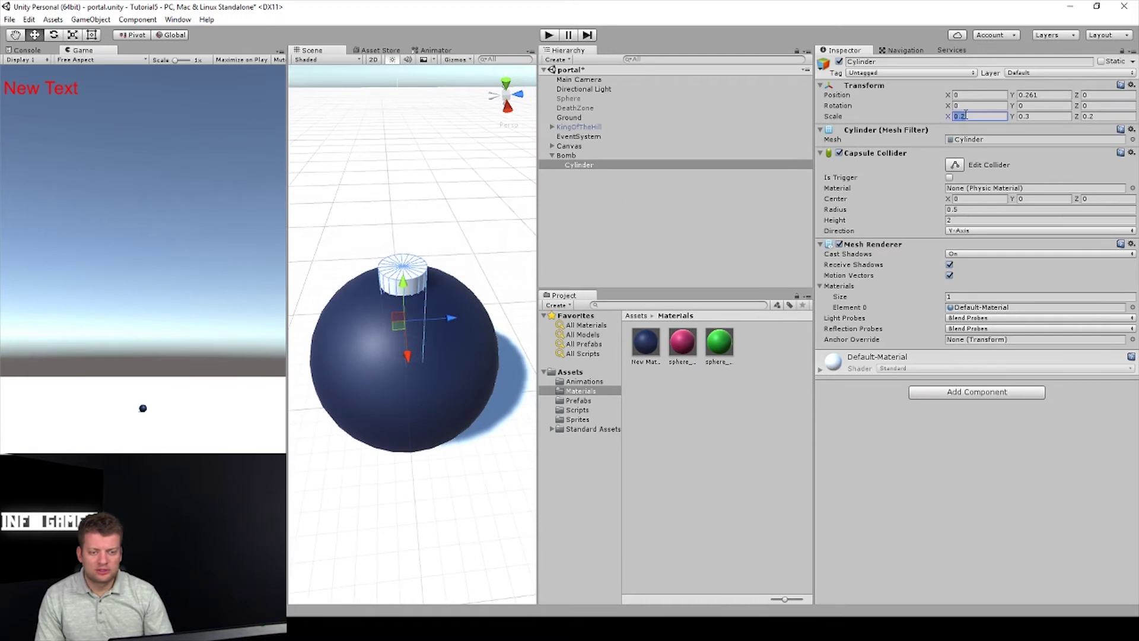
pyautogui.write('0.3')
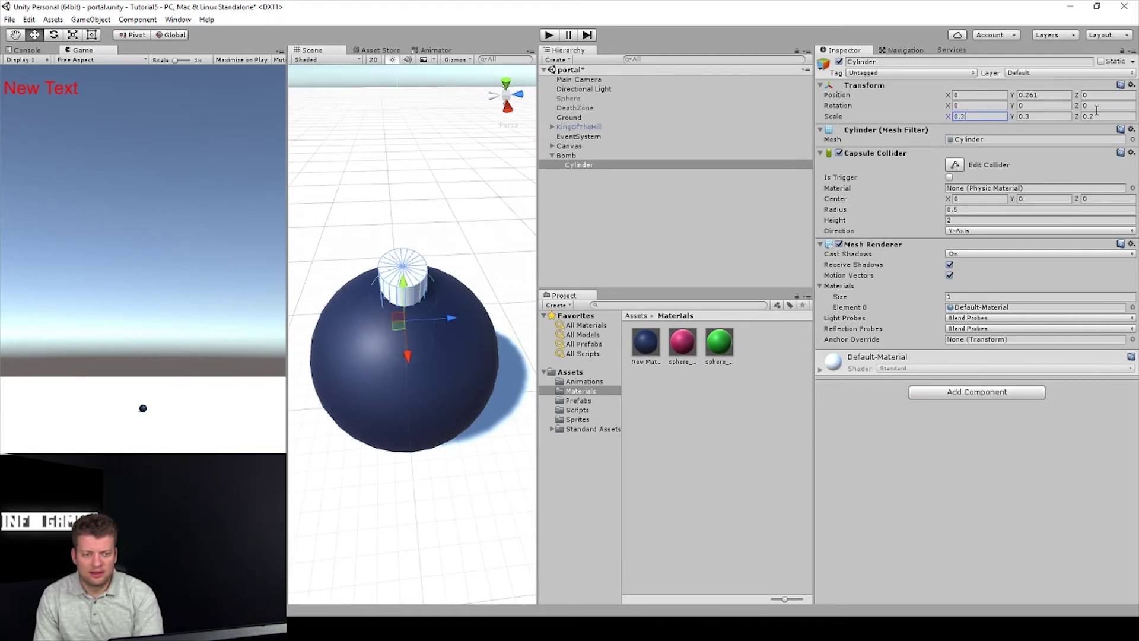
pyautogui.write('0.3')
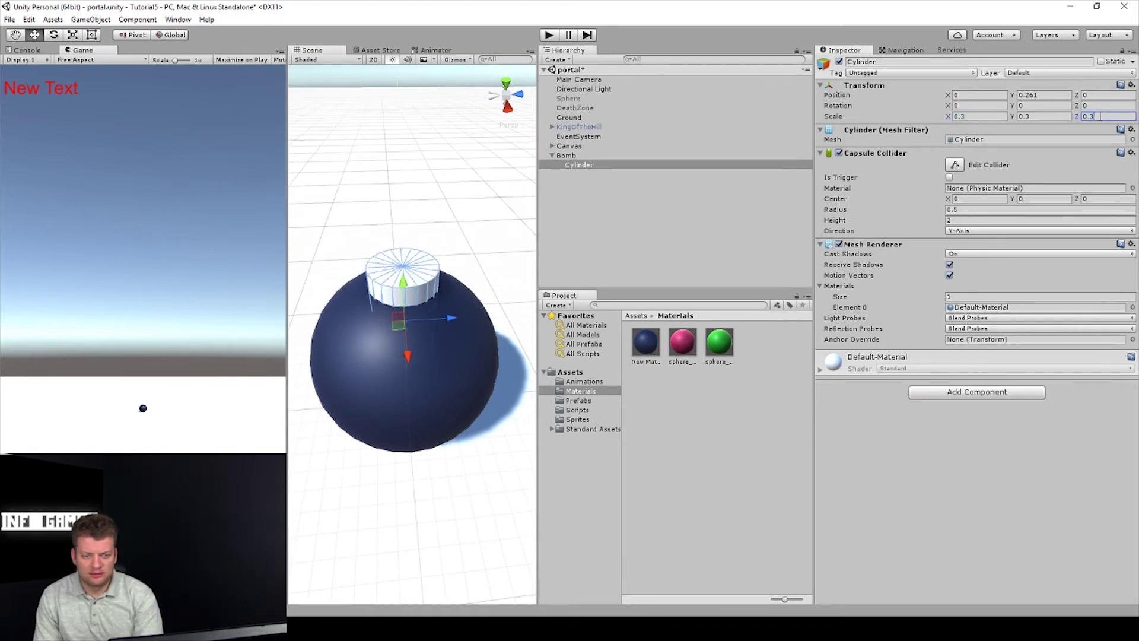
pyautogui.scroll(-2, 463, 267)
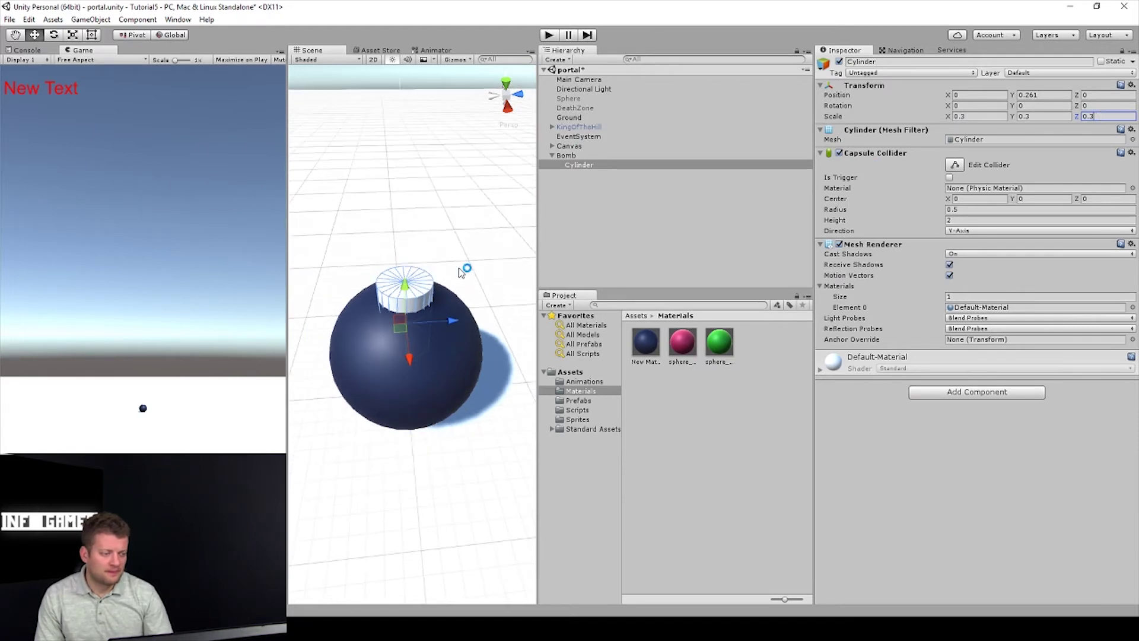
pyautogui.scroll(4, 458, 276)
pyautogui.moveTo(458, 276); pyautogui.dragTo(472, 249, button='middle')
# - Seat the cylinder on the sphere and delete an accidentally created New Flare asset
pyautogui.moveTo(426, 241); pyautogui.dragTo(422, 249)
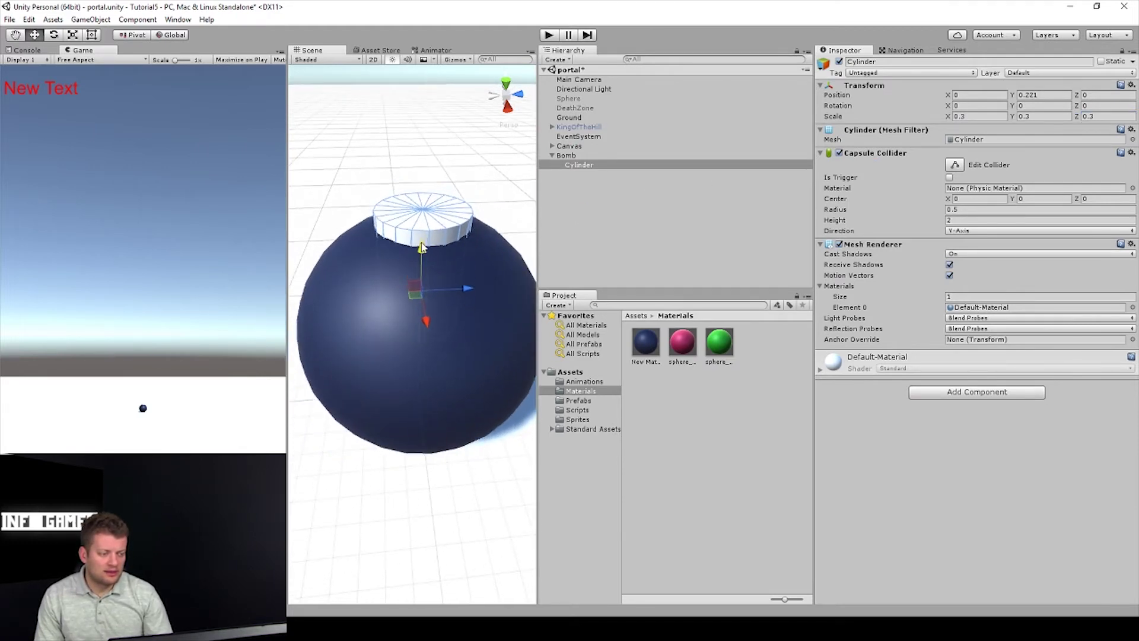
pyautogui.moveTo(422, 248); pyautogui.dragTo(425, 203, button='middle')
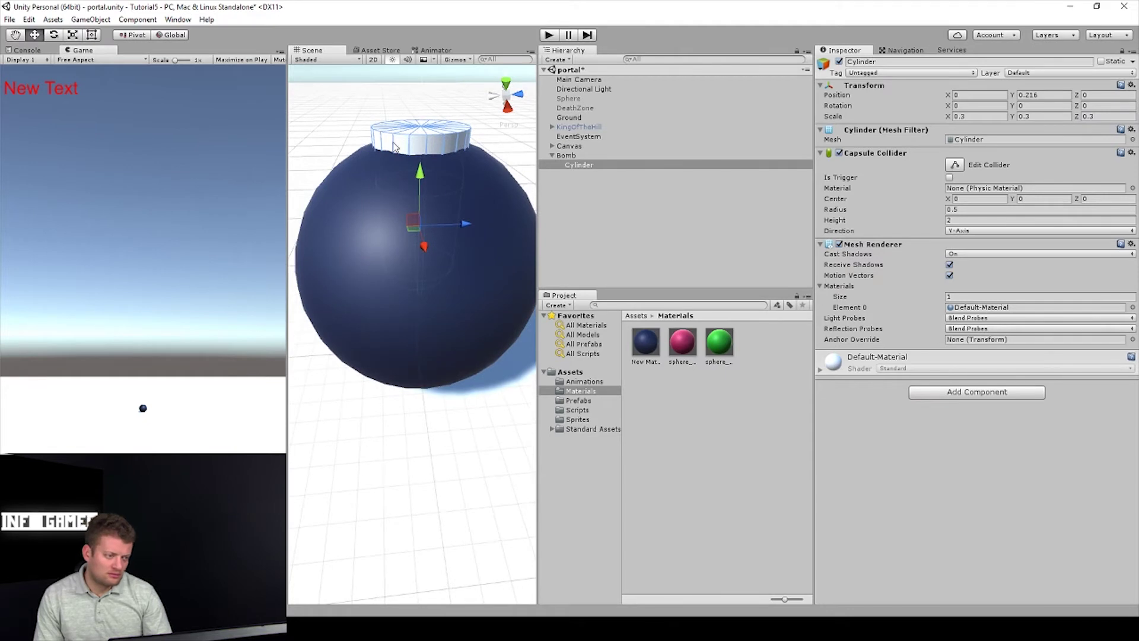
pyautogui.moveTo(384, 140); pyautogui.dragTo(416, 236, button='middle')
pyautogui.rightClick(743, 367)
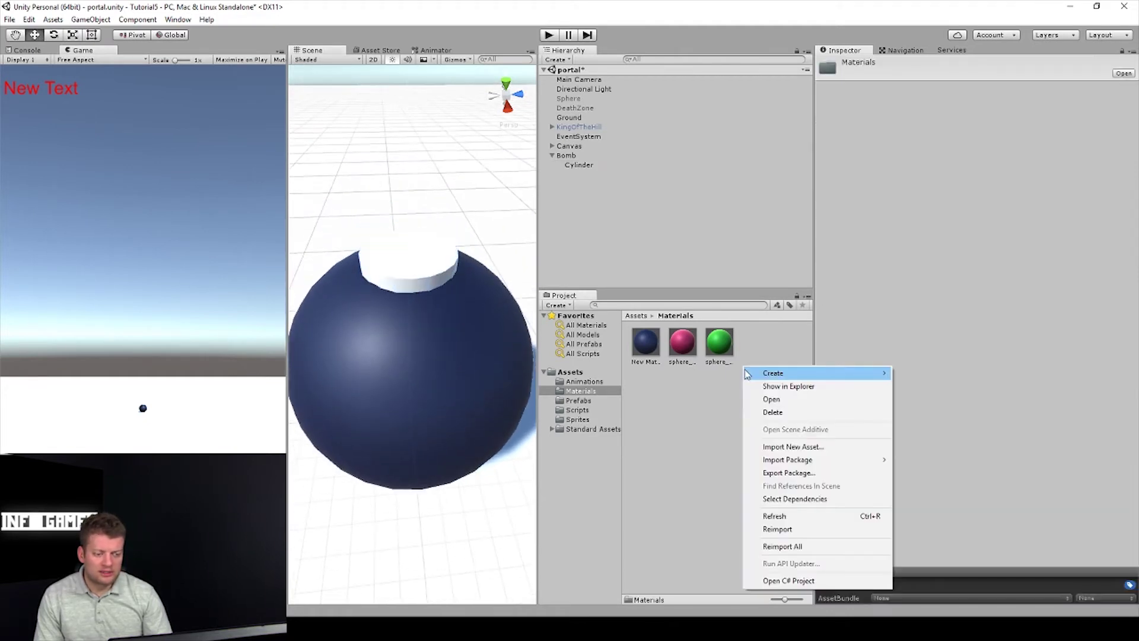
pyautogui.click(737, 394)
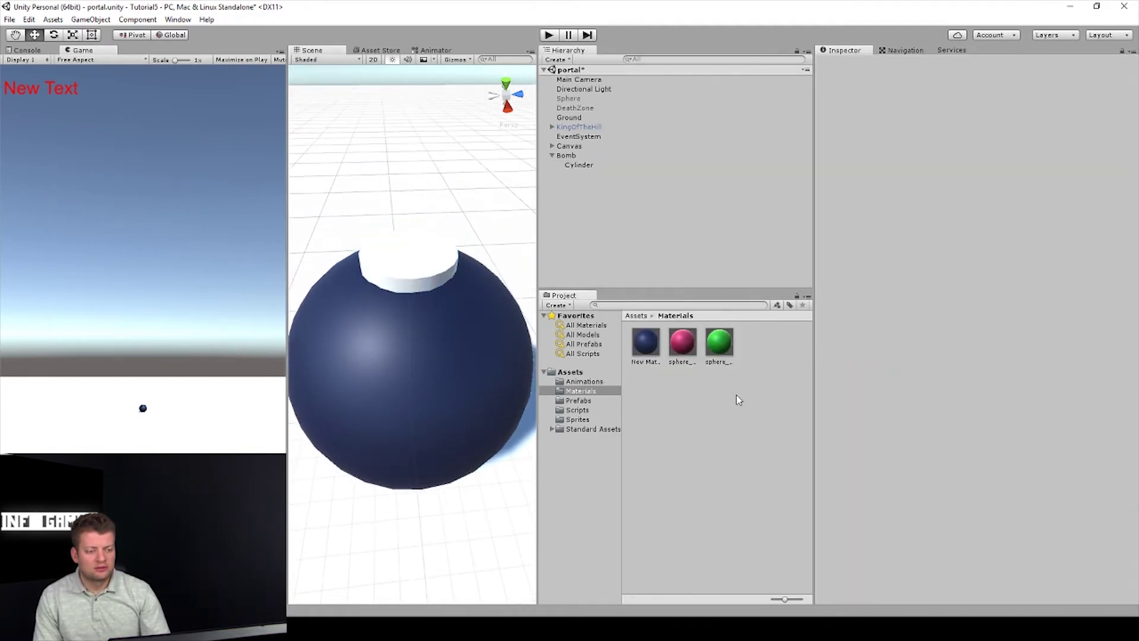
pyautogui.rightClick(771, 367)
pyautogui.moveTo(788, 367)
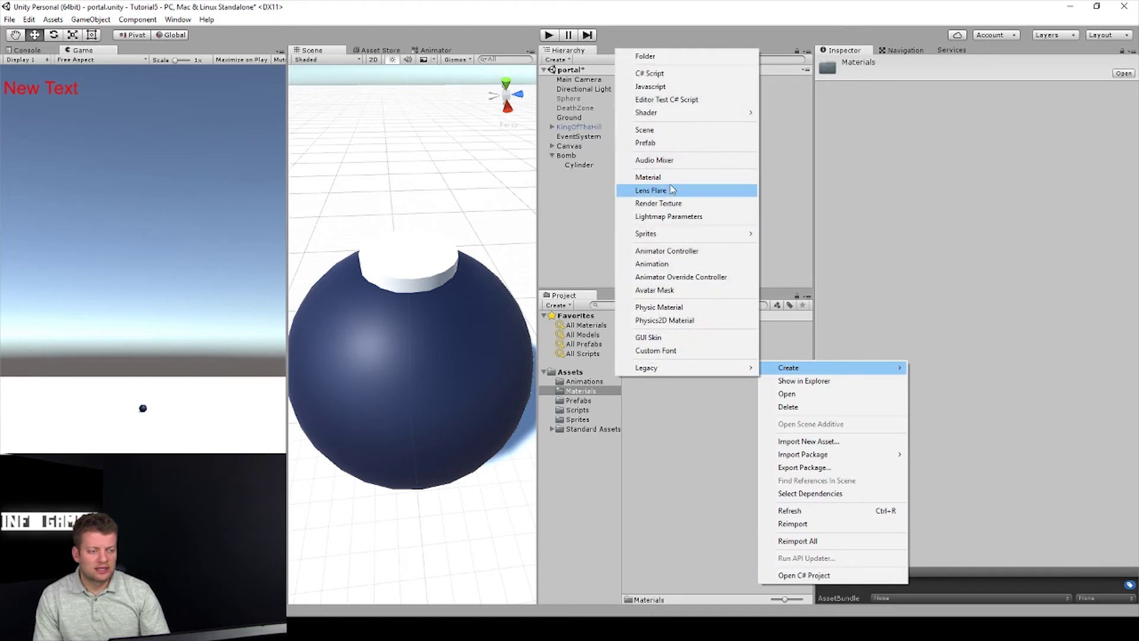
pyautogui.click(686, 190)
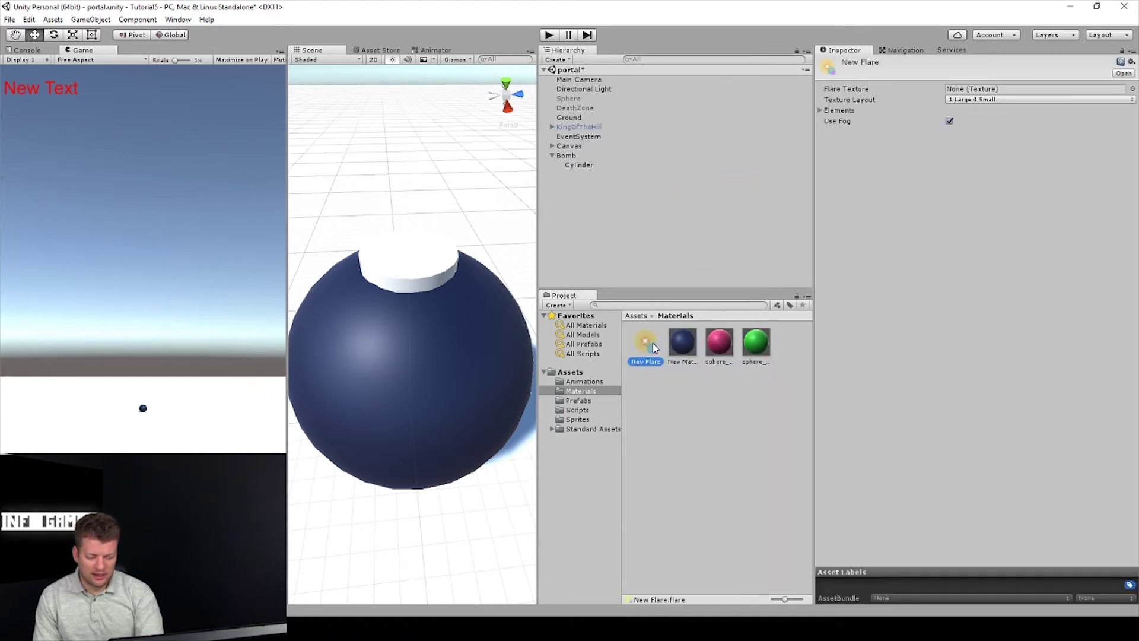
pyautogui.press('Delete')
pyautogui.click(609, 340)
# - Create a grey material, apply it to the Cylinder cap, and select the cap
pyautogui.rightClick(664, 383)
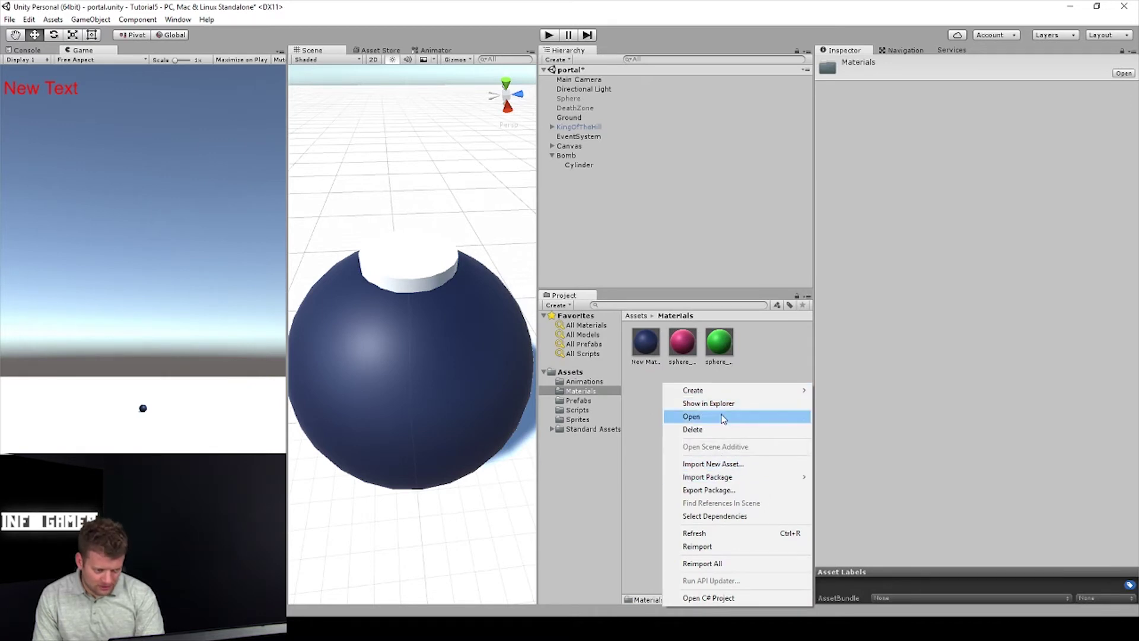
pyautogui.moveTo(692, 390)
pyautogui.click(589, 202)
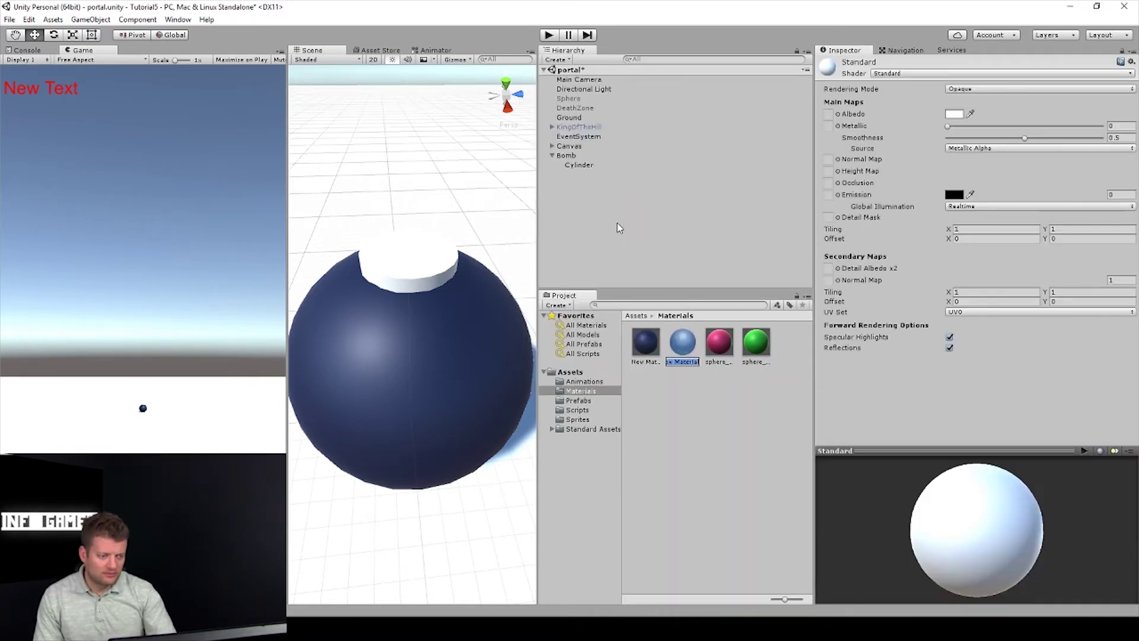
pyautogui.click(954, 114)
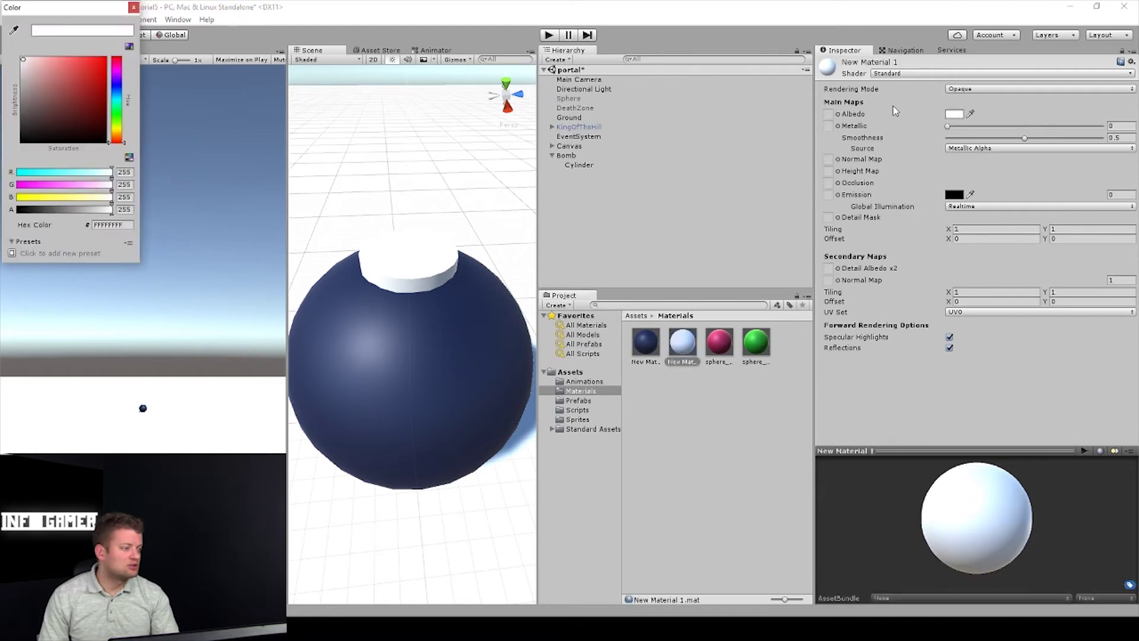
pyautogui.moveTo(32, 101)
pyautogui.mouseDown()
pyautogui.moveTo(15, 88)
pyautogui.moveTo(20, 103)
pyautogui.mouseUp()
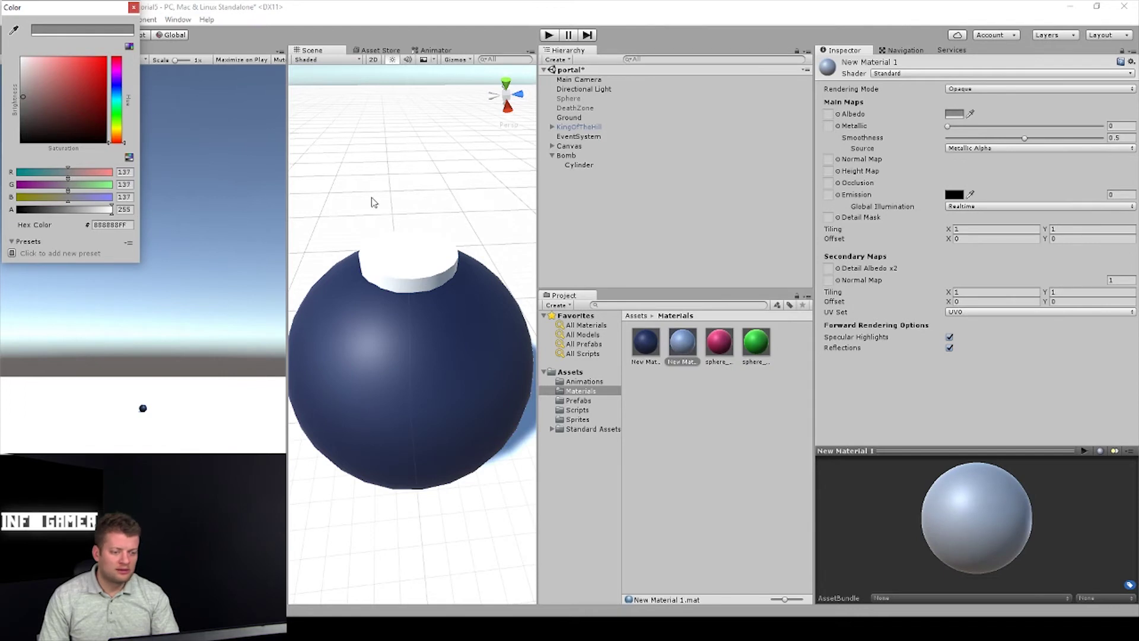
pyautogui.click(647, 414)
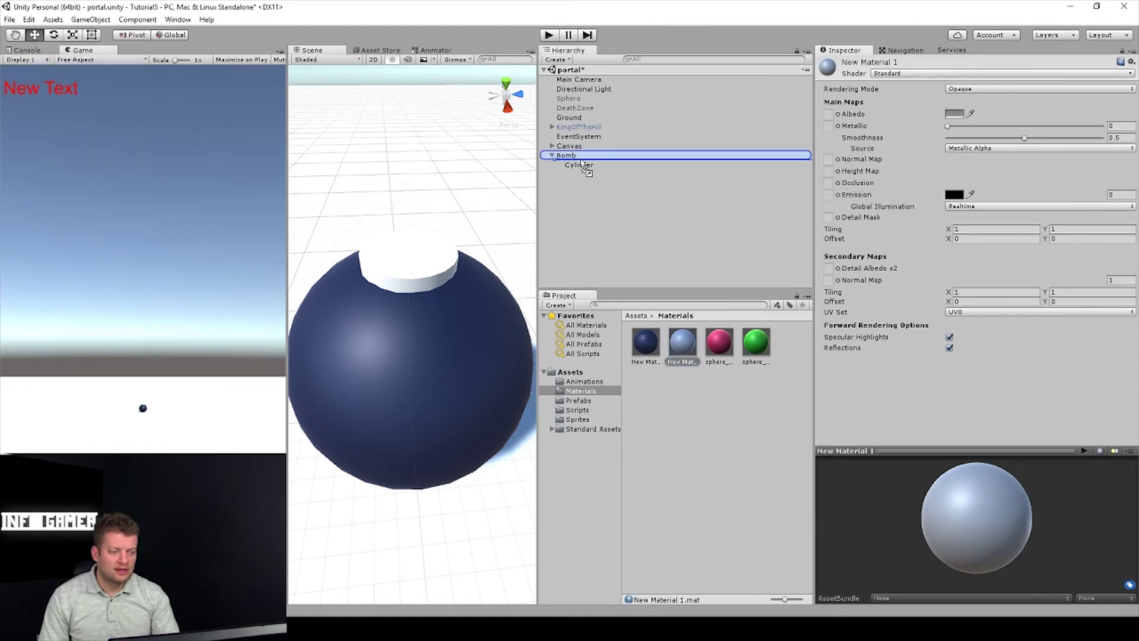
pyautogui.moveTo(656, 283); pyautogui.dragTo(580, 165)
pyautogui.scroll(3, 389, 311)
pyautogui.scroll(-2, 394, 307)
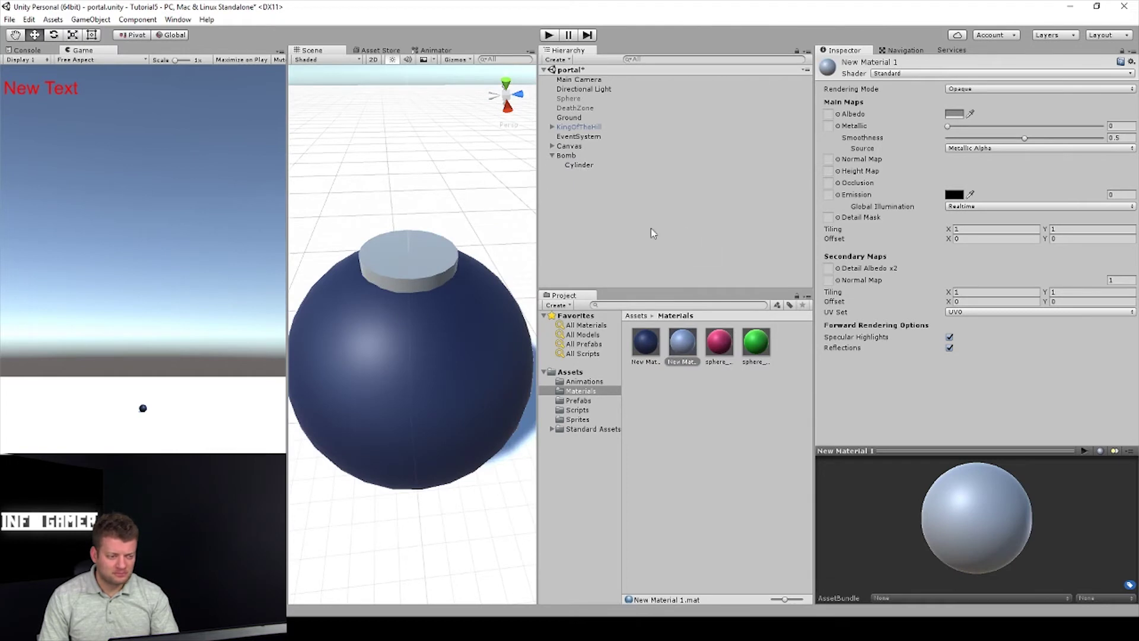
pyautogui.click(423, 248)
pyautogui.moveTo(441, 267); pyautogui.dragTo(455, 218, button='middle')
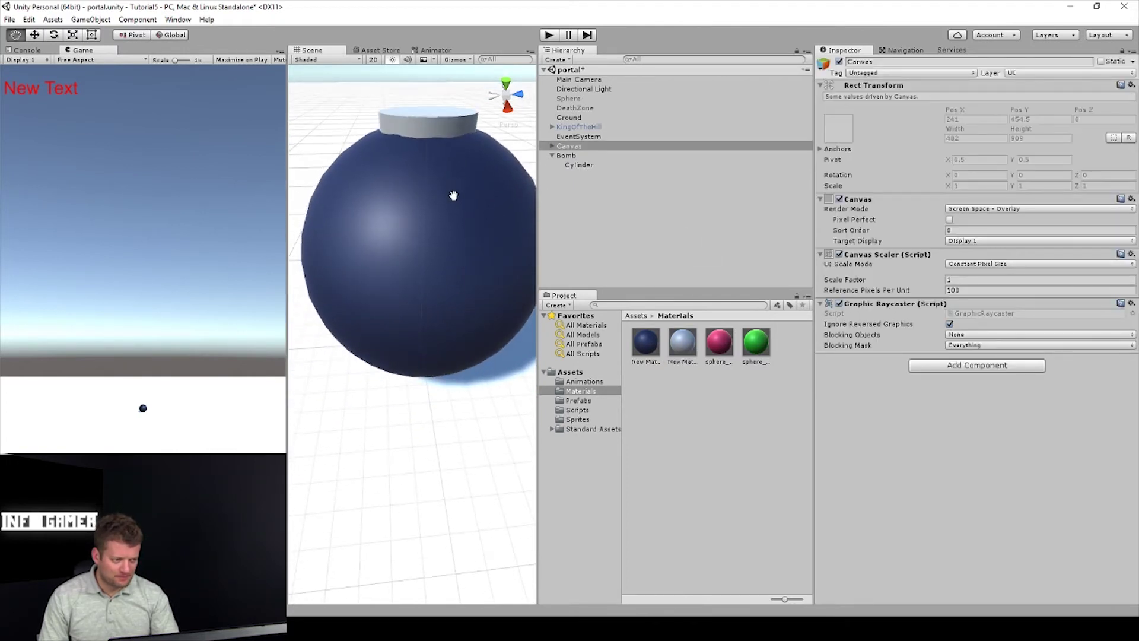
pyautogui.click(579, 164)
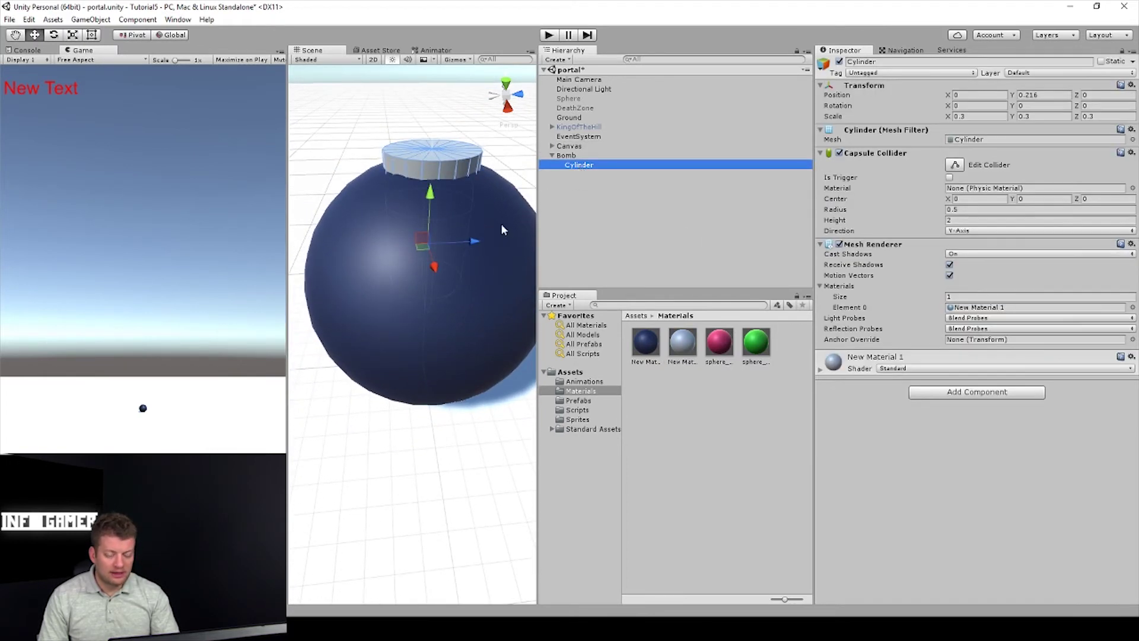
# - Duplicate the cylinder and rename the copy to 'Rope'
pyautogui.click(631, 169)
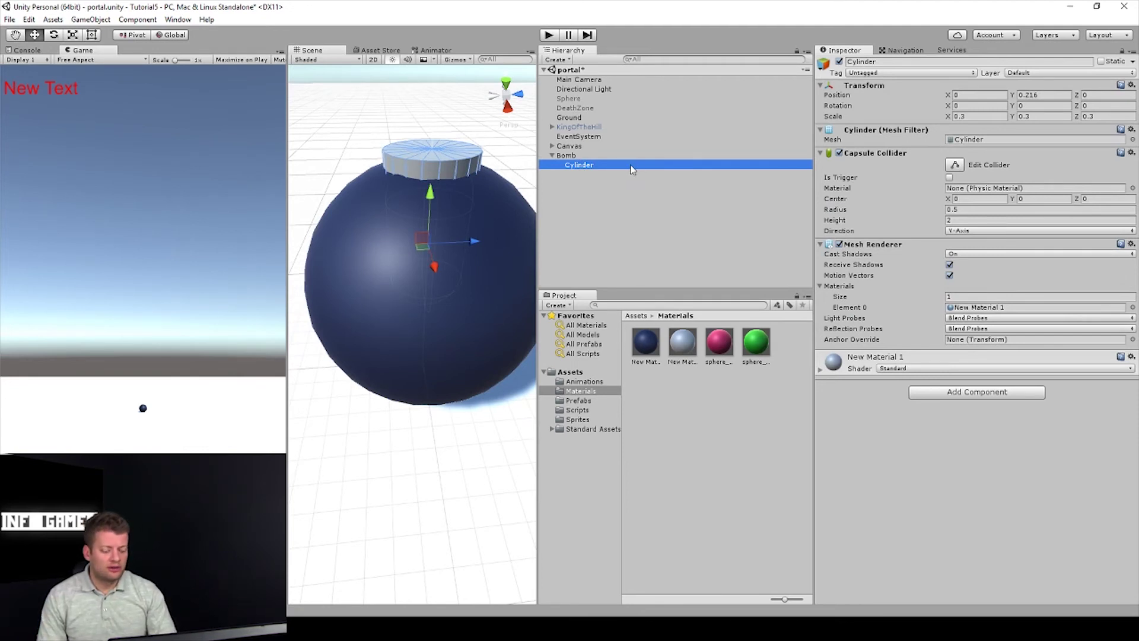
pyautogui.hotkey('ctrl', 'd')
pyautogui.rightClick(592, 182)
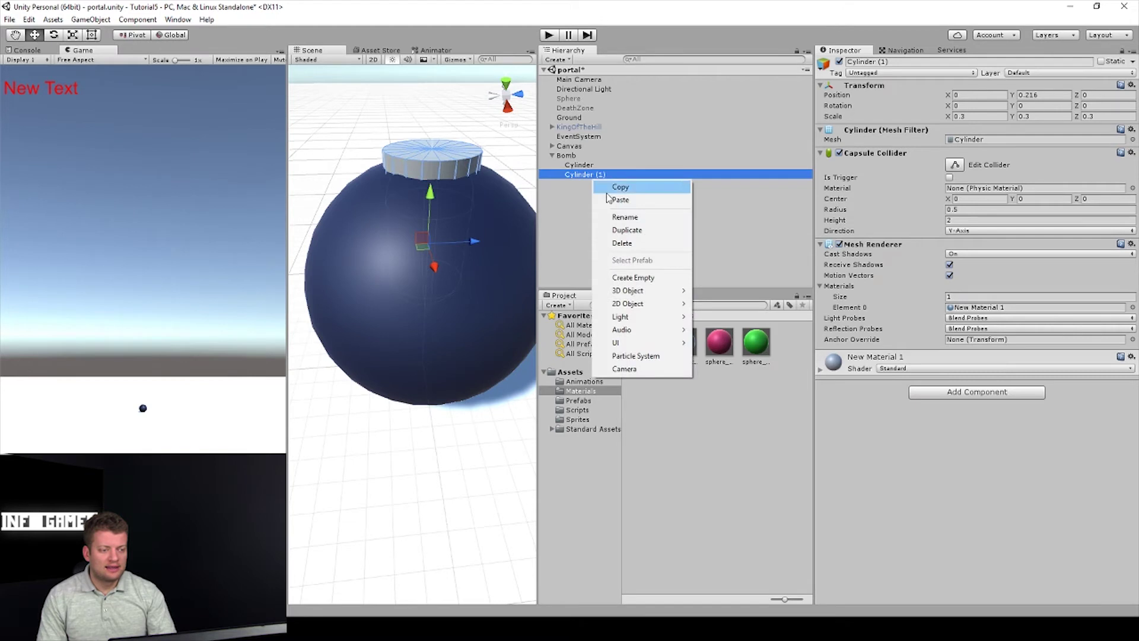
pyautogui.click(623, 217)
pyautogui.write('Rope')
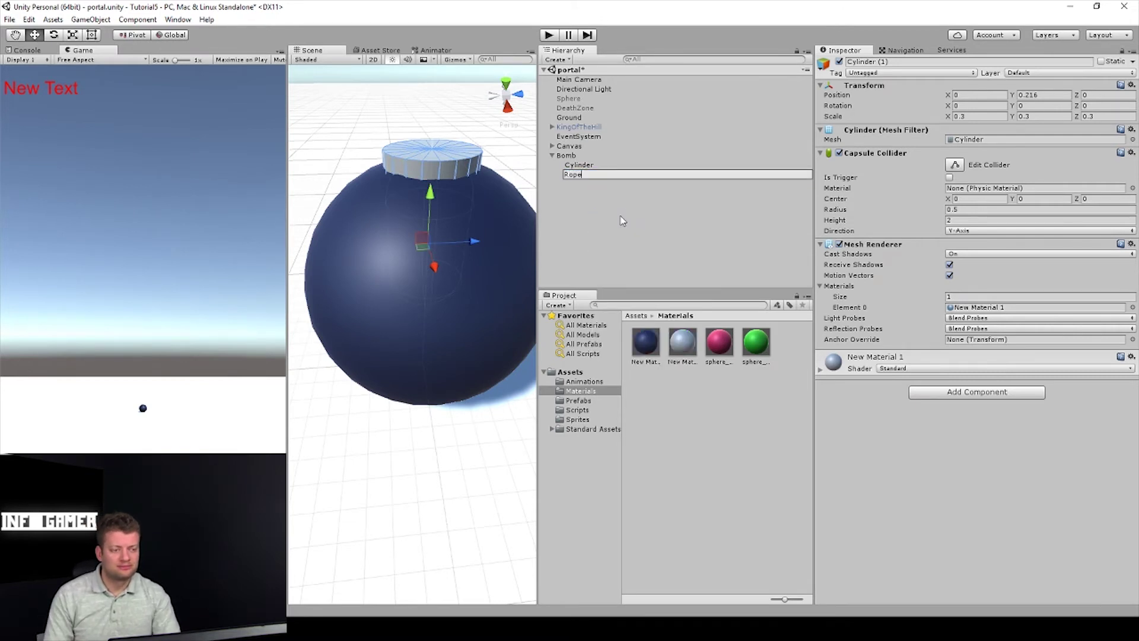
pyautogui.click(621, 221)
# - Set Rope's X and Z scale to 0.05 and raise it above the cap
pyautogui.click(572, 175)
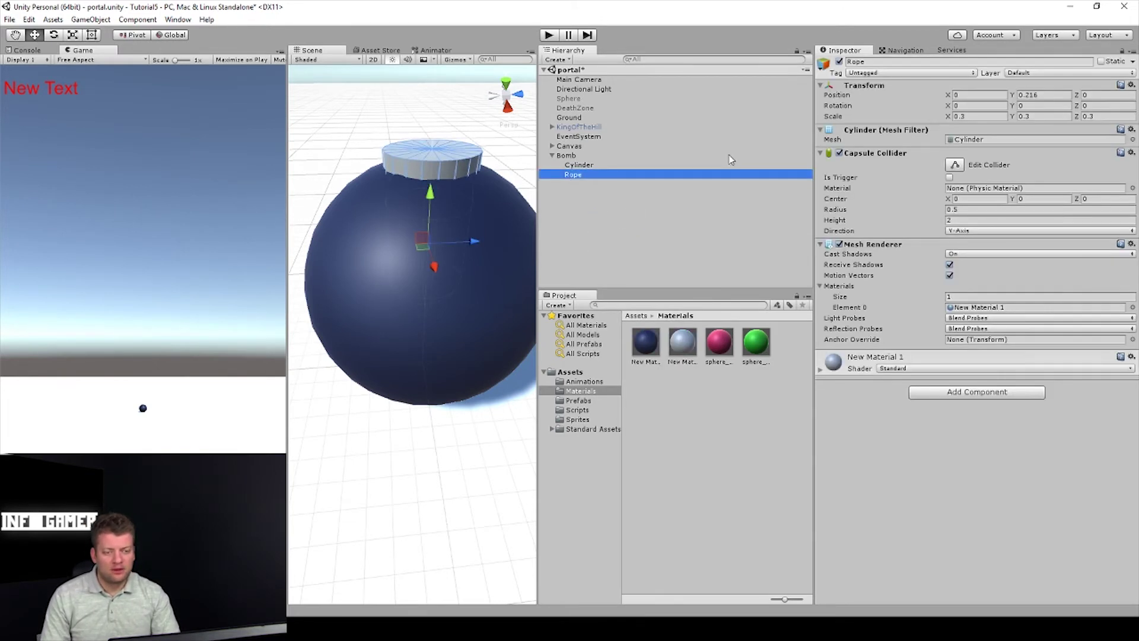
pyautogui.click(980, 116)
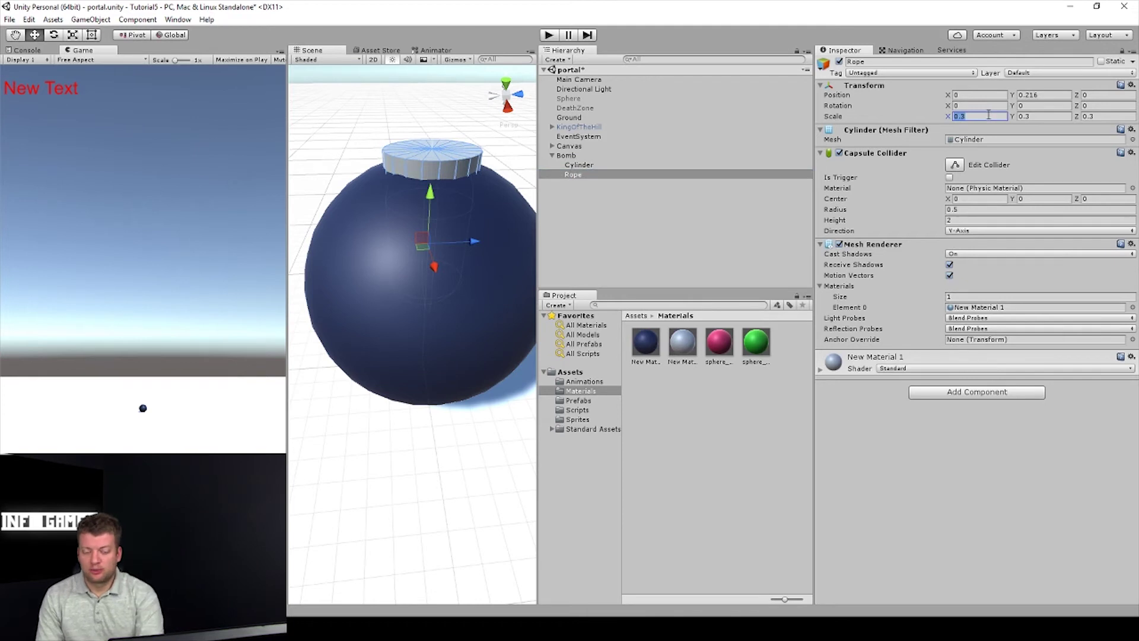
pyautogui.write('.2')
pyautogui.press('BackSpace')
pyautogui.press('BackSpace')
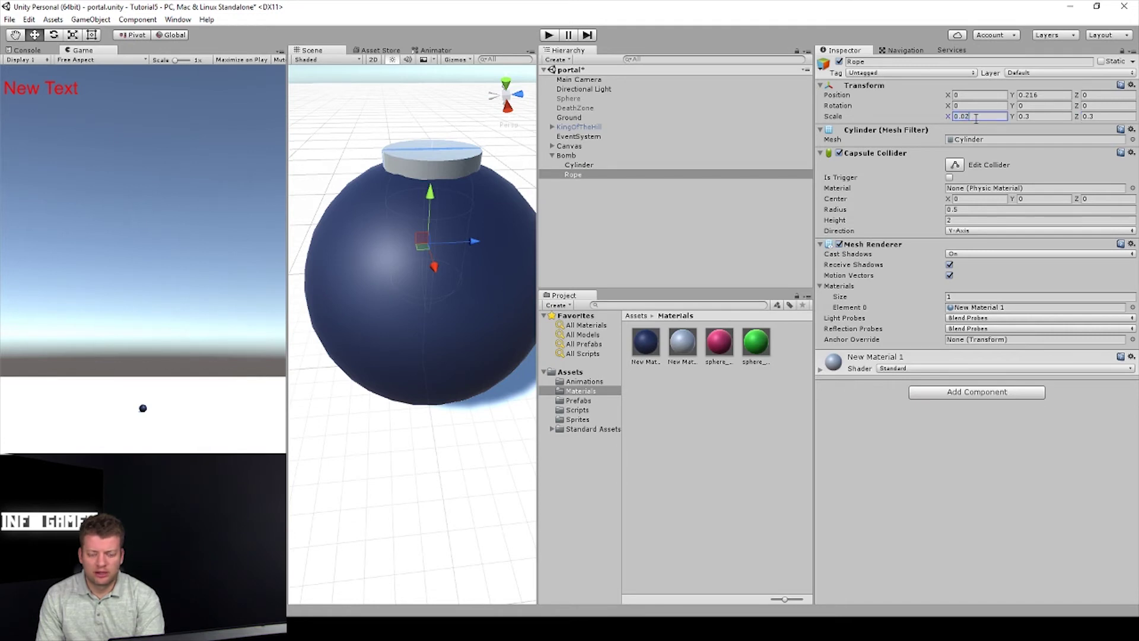
pyautogui.write('0.')
pyautogui.click(1096, 117)
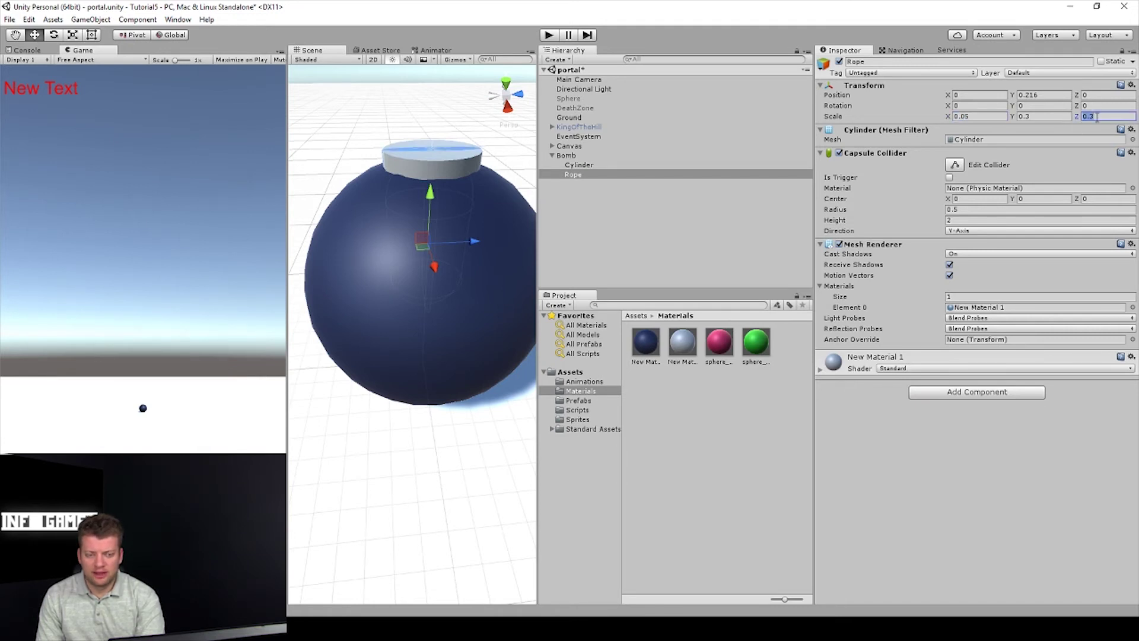
pyautogui.write('05')
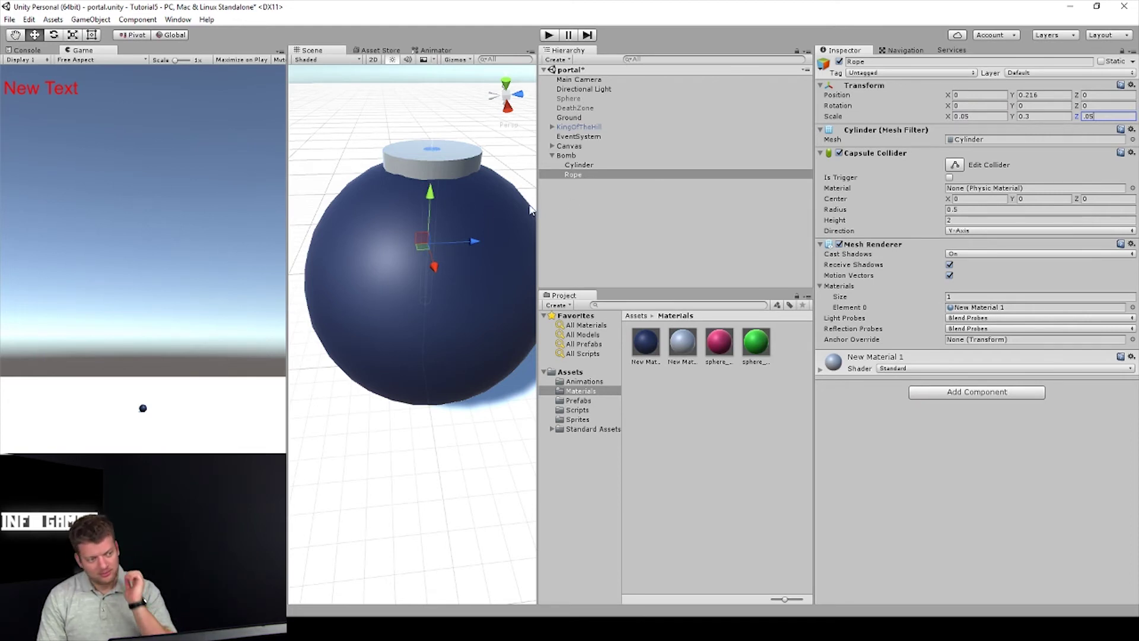
pyautogui.click(433, 195)
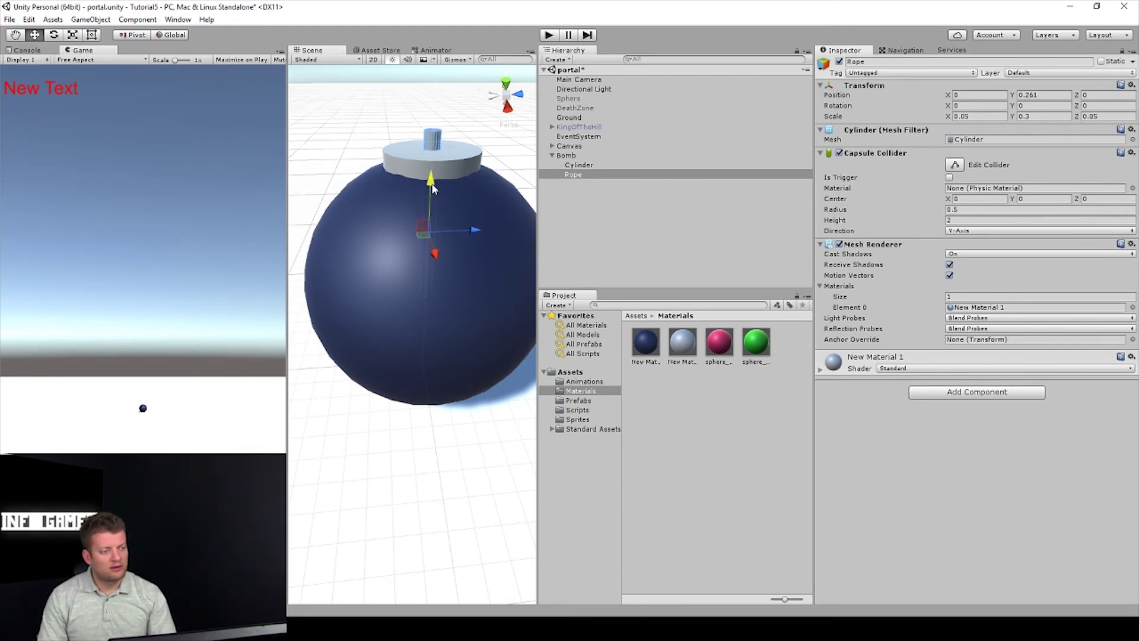
pyautogui.moveTo(433, 195); pyautogui.dragTo(432, 175)
pyautogui.scroll(-2, 436, 185)
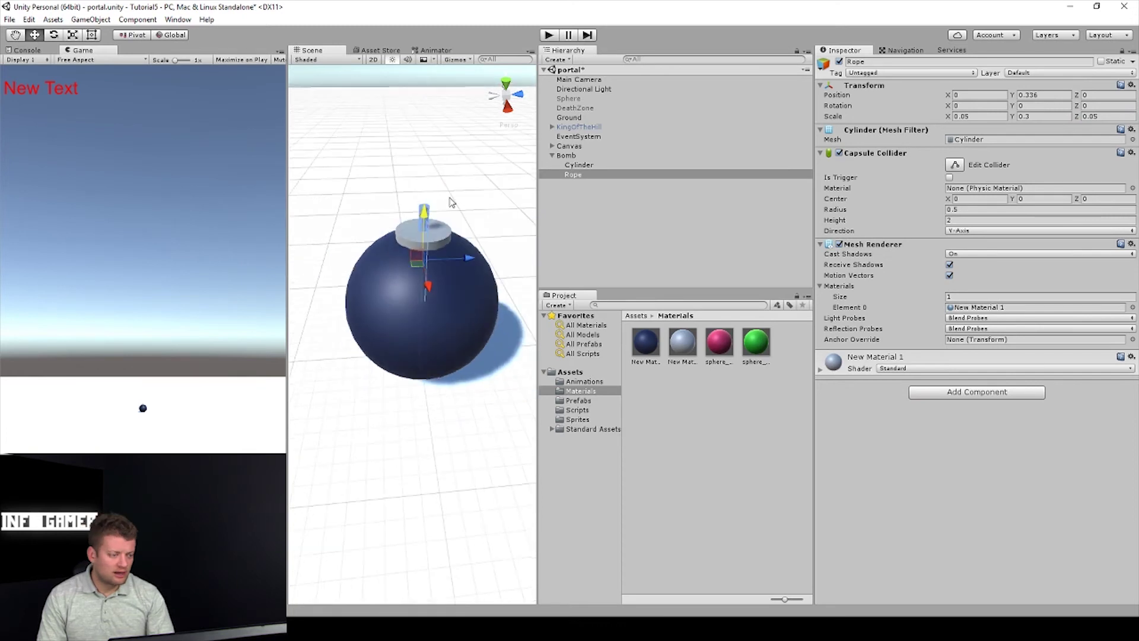
pyautogui.scroll(1, 446, 206)
pyautogui.scroll(2, 449, 217)
pyautogui.scroll(-2, 450, 218)
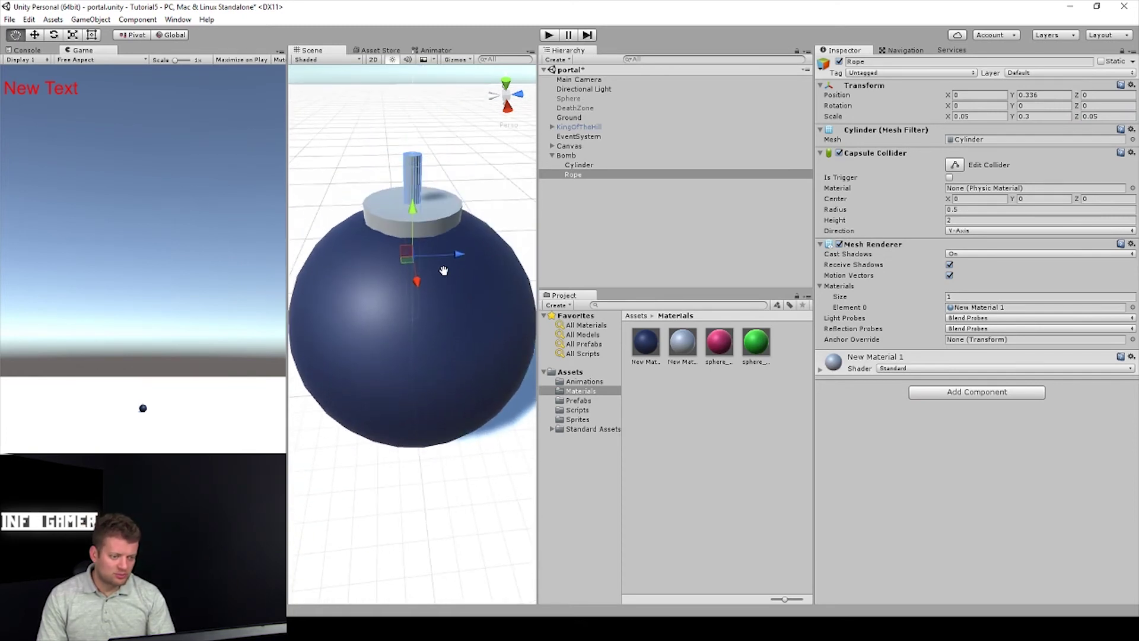
pyautogui.click(710, 412)
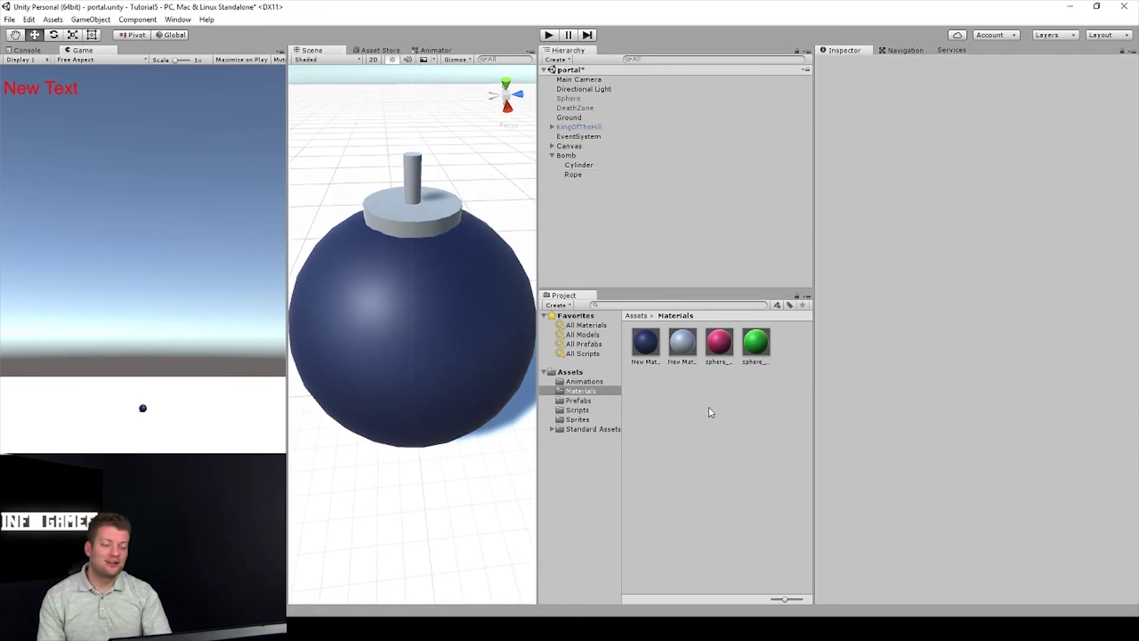
# - Create a third material with a deep brown base colour and apply it to Rope
pyautogui.rightClick(772, 383)
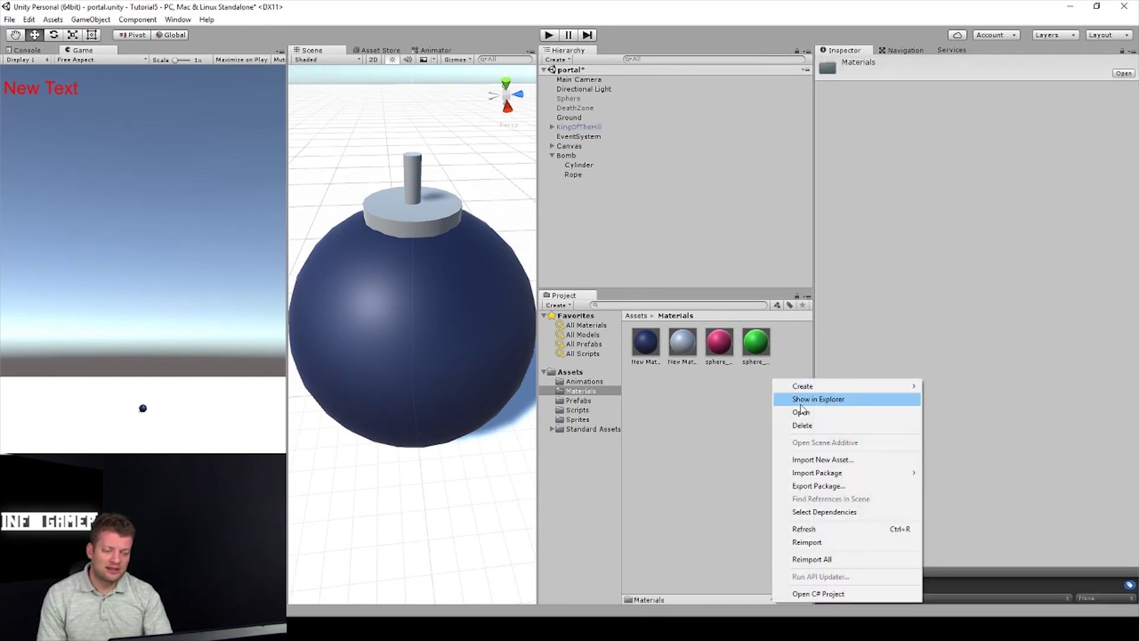
pyautogui.moveTo(804, 387)
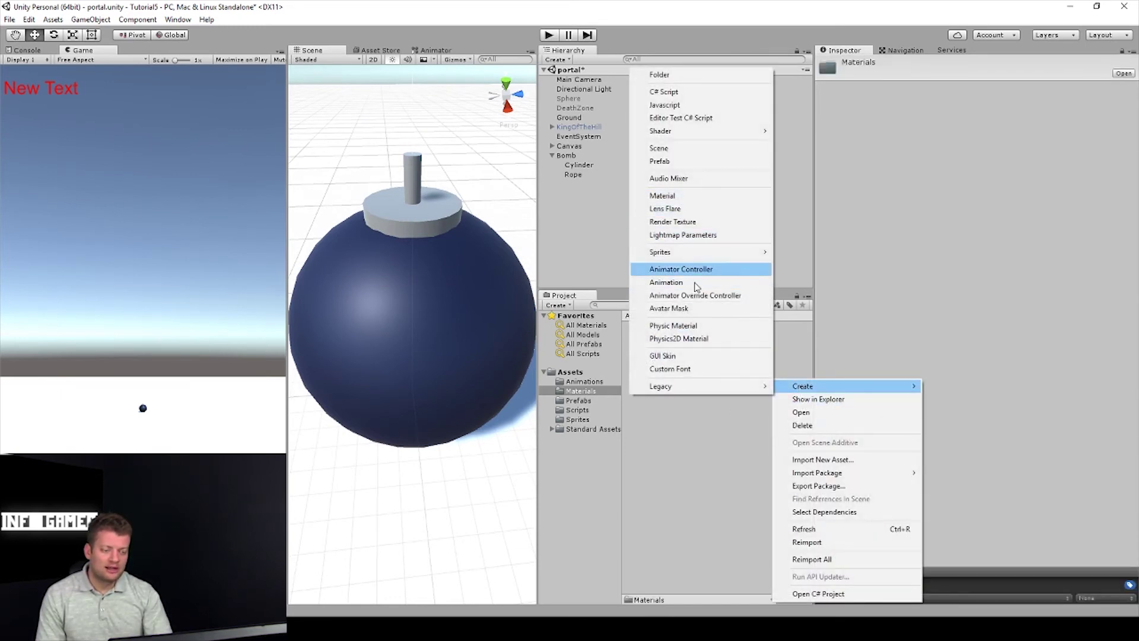
pyautogui.click(708, 420)
pyautogui.rightClick(708, 420)
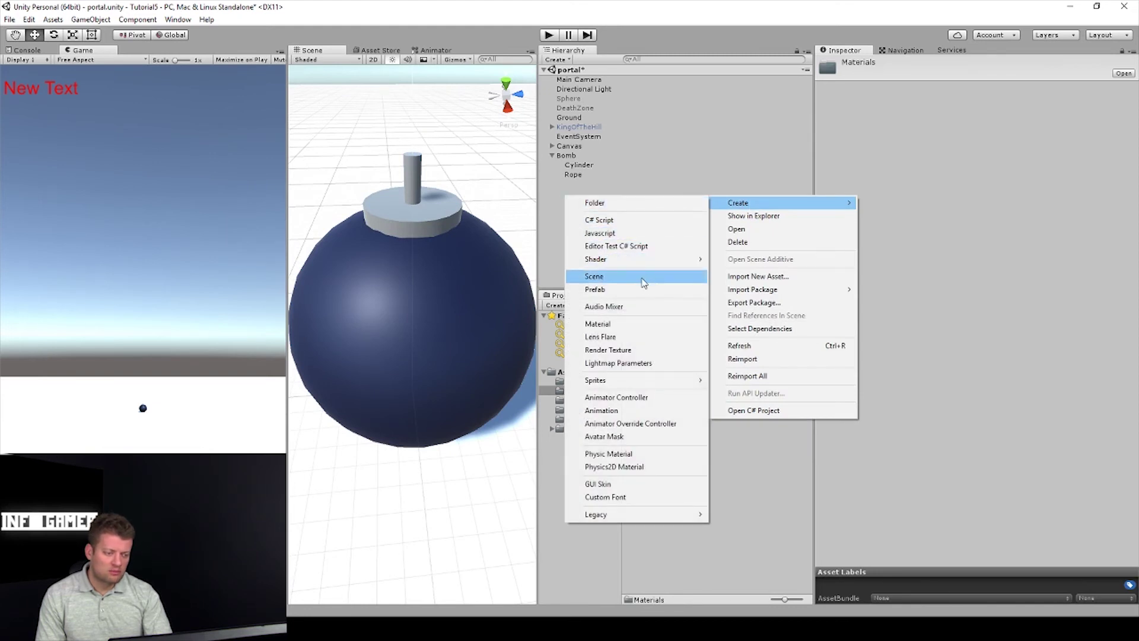
pyautogui.click(623, 324)
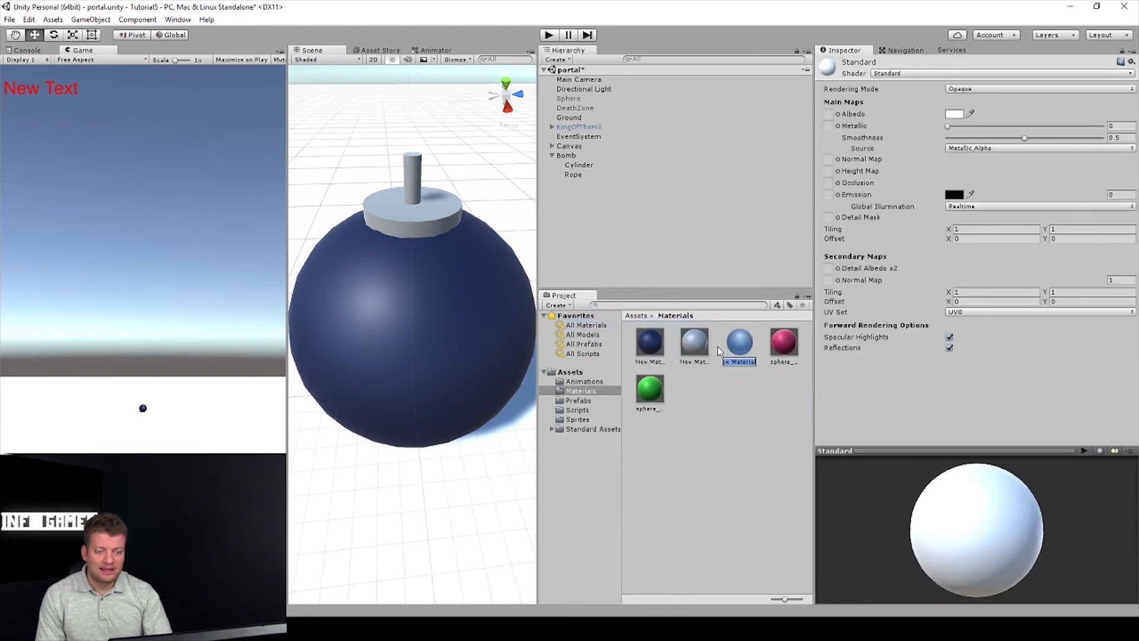
pyautogui.click(954, 194)
pyautogui.click(956, 116)
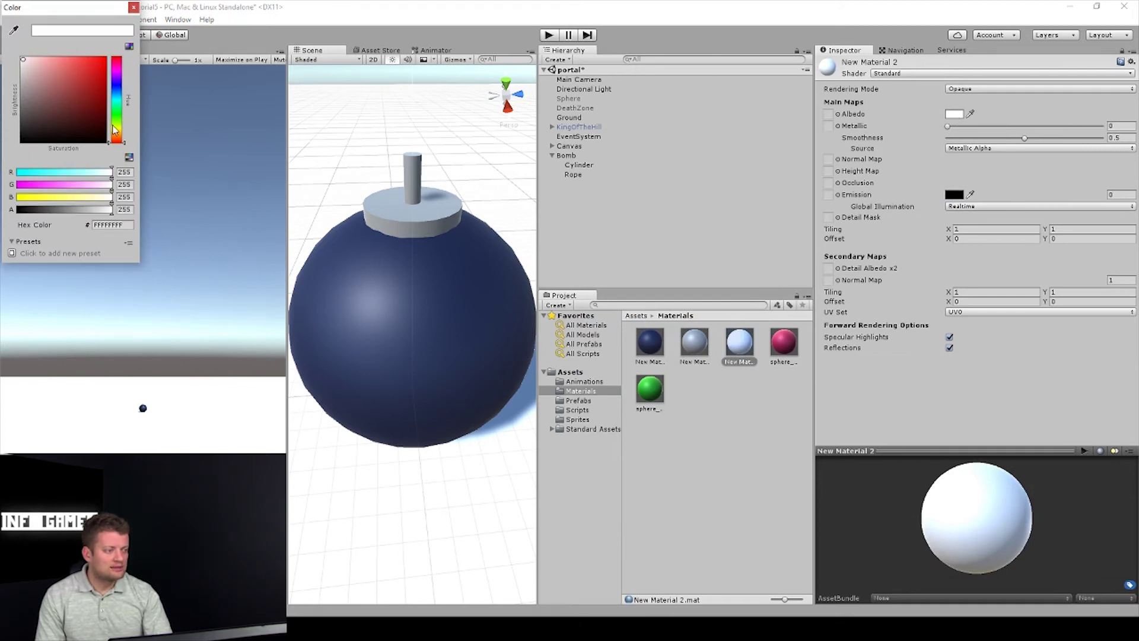
pyautogui.moveTo(113, 129); pyautogui.dragTo(118, 138)
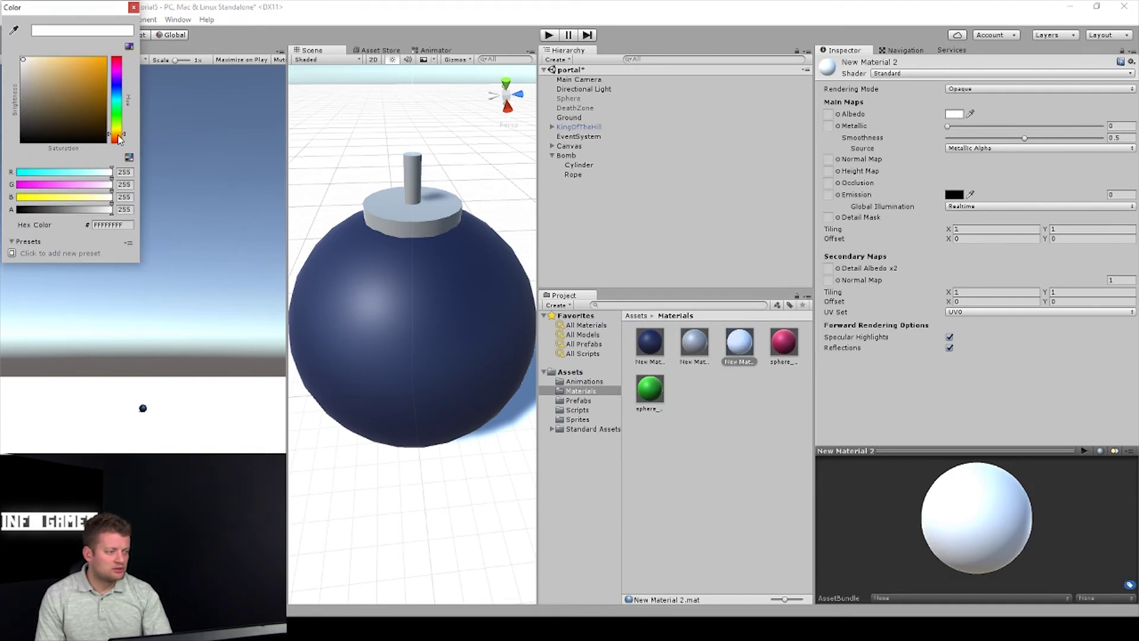
pyautogui.moveTo(103, 107); pyautogui.dragTo(110, 127)
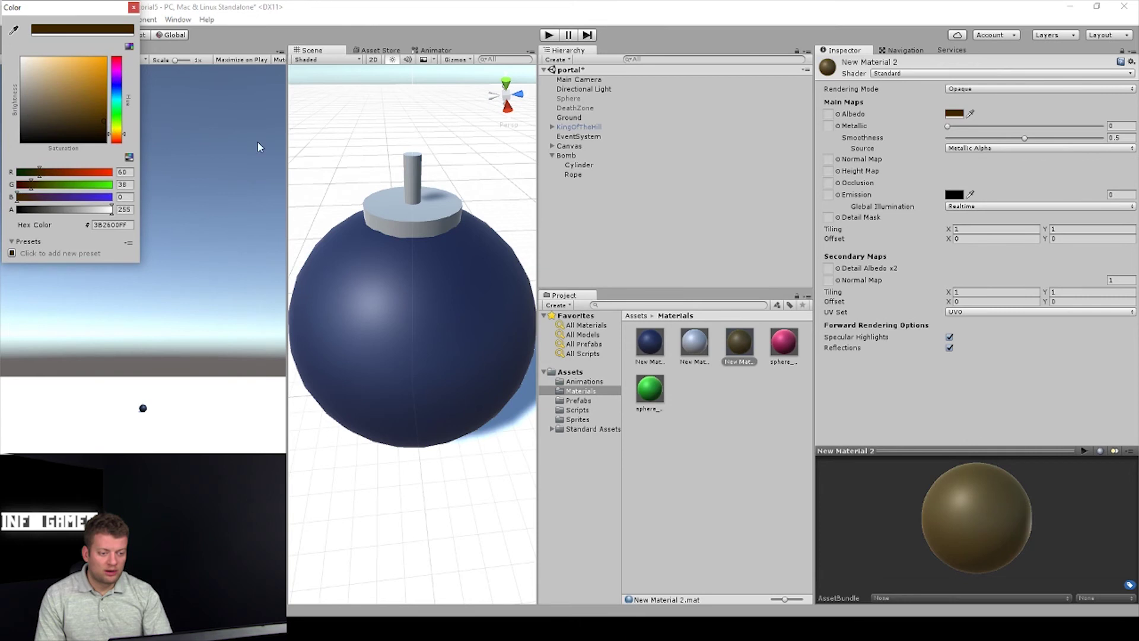
pyautogui.click(647, 236)
pyautogui.moveTo(741, 350); pyautogui.dragTo(577, 177)
pyautogui.scroll(2, 418, 209)
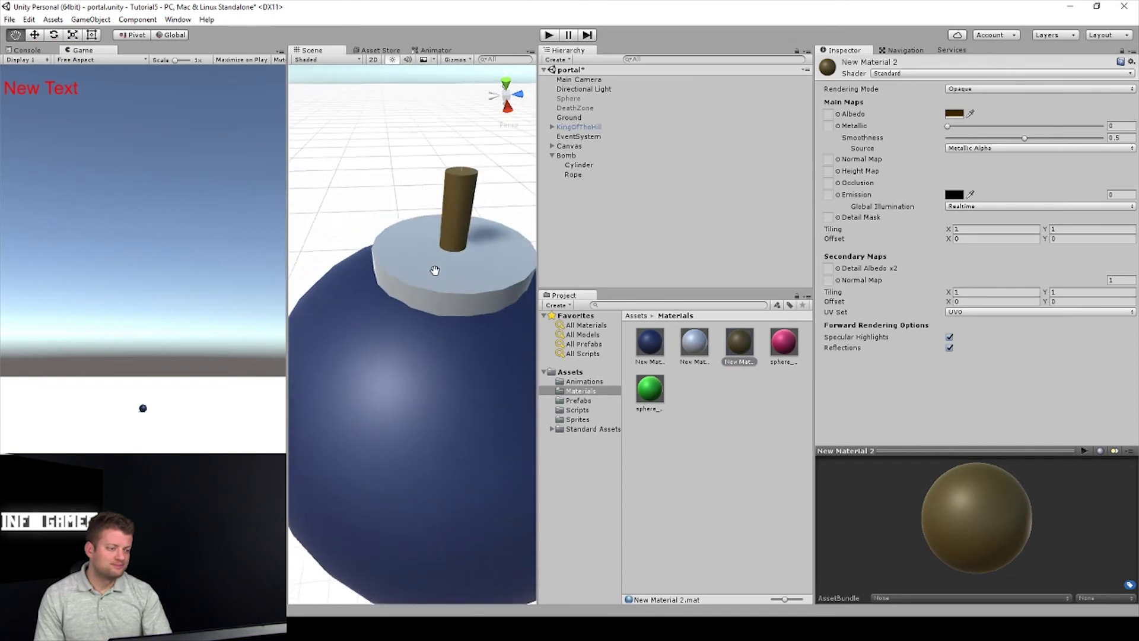
pyautogui.scroll(-5, 438, 267)
pyautogui.moveTo(433, 280)
pyautogui.mouseDown(button='middle')
pyautogui.moveTo(439, 290)
pyautogui.moveTo(414, 276)
pyautogui.mouseUp(button='middle')
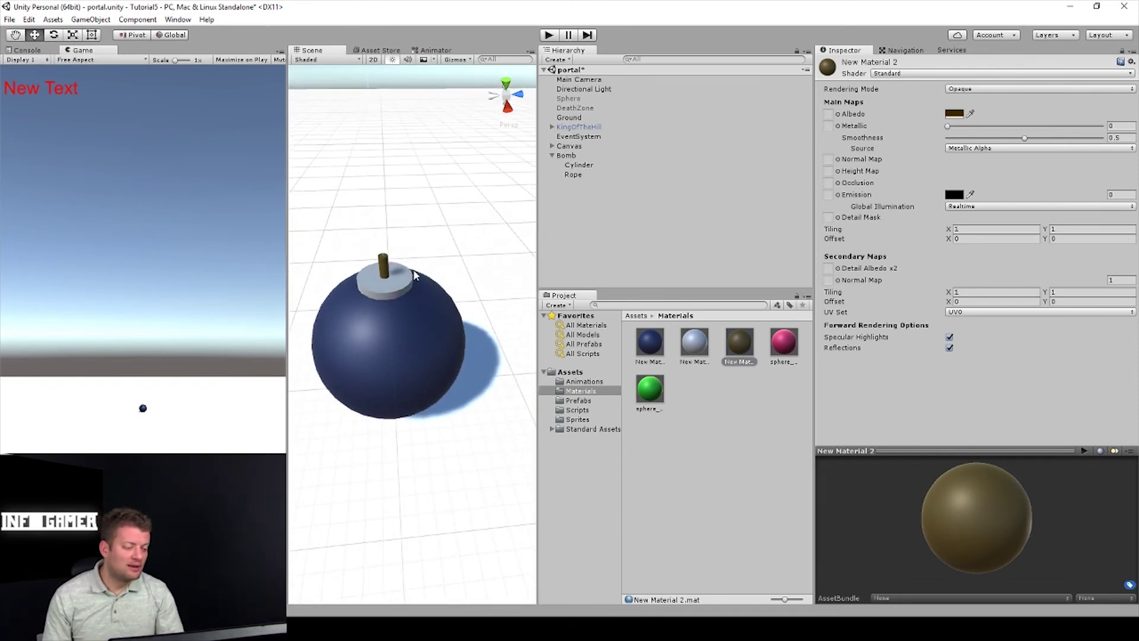
pyautogui.scroll(3, 425, 283)
pyautogui.keyDown('alt'); pyautogui.moveTo(424, 283); pyautogui.dragTo(473, 277); pyautogui.keyUp('alt')
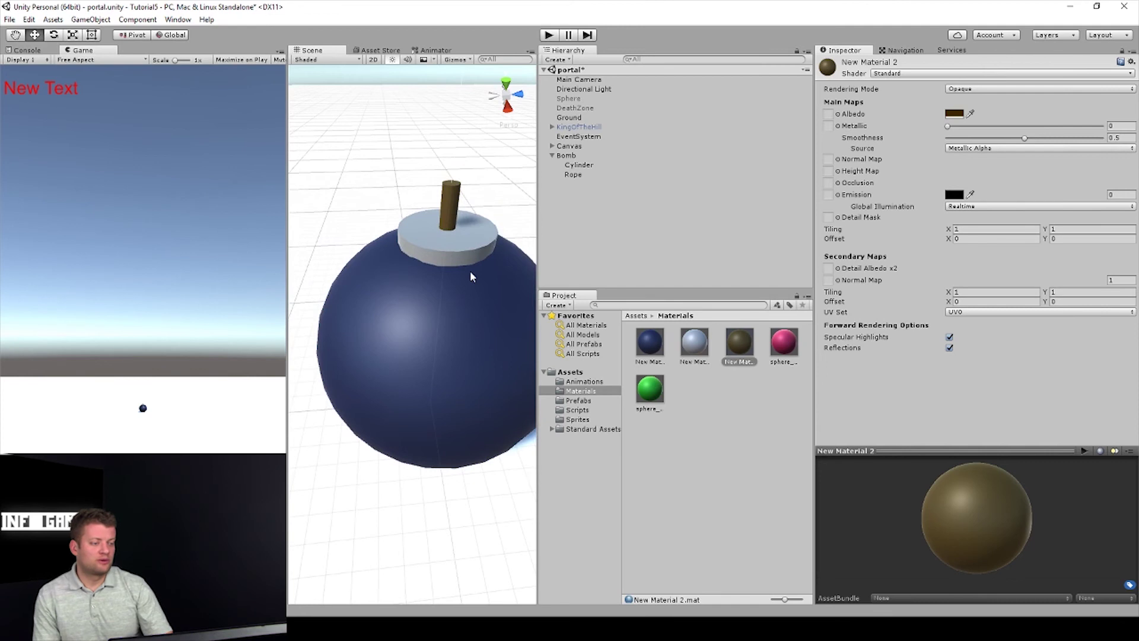
pyautogui.scroll(5, 464, 268)
pyautogui.scroll(-5, 463, 273)
pyautogui.moveTo(464, 273); pyautogui.dragTo(407, 267, button='middle')
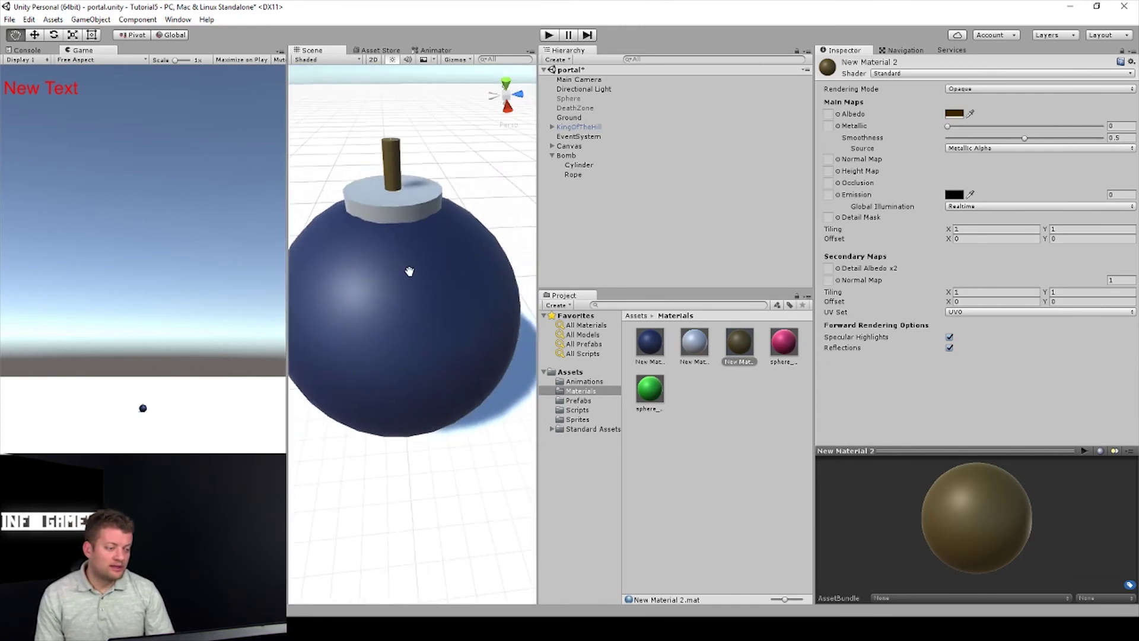
pyautogui.moveTo(384, 305); pyautogui.dragTo(329, 263, button='middle')
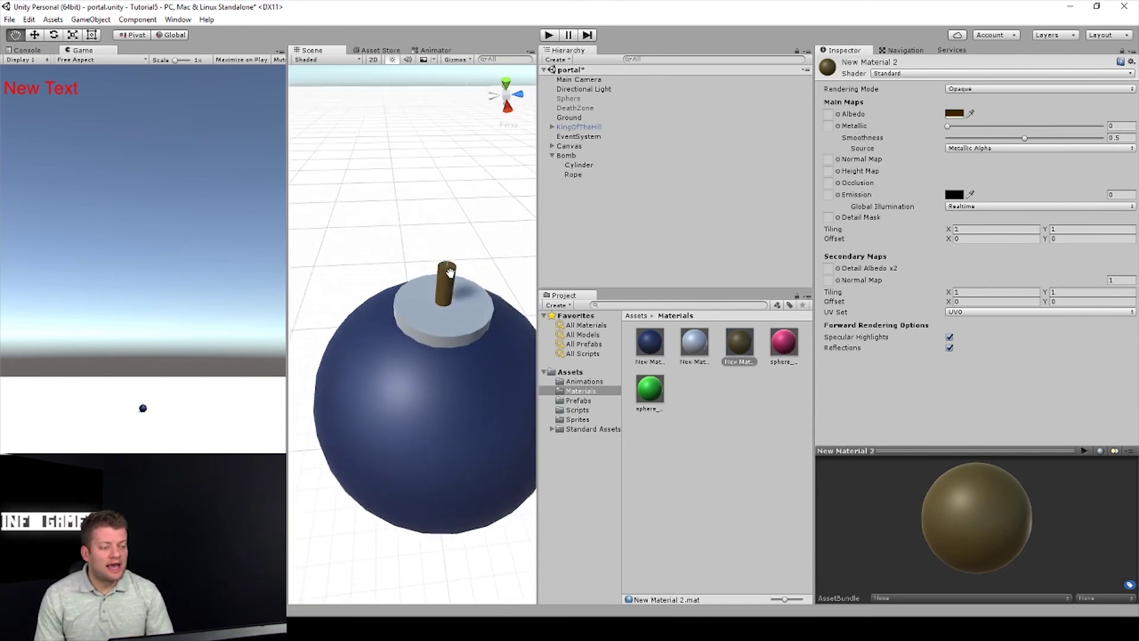
pyautogui.keyDown('alt'); pyautogui.moveTo(436, 194); pyautogui.dragTo(432, 224); pyautogui.keyUp('alt')
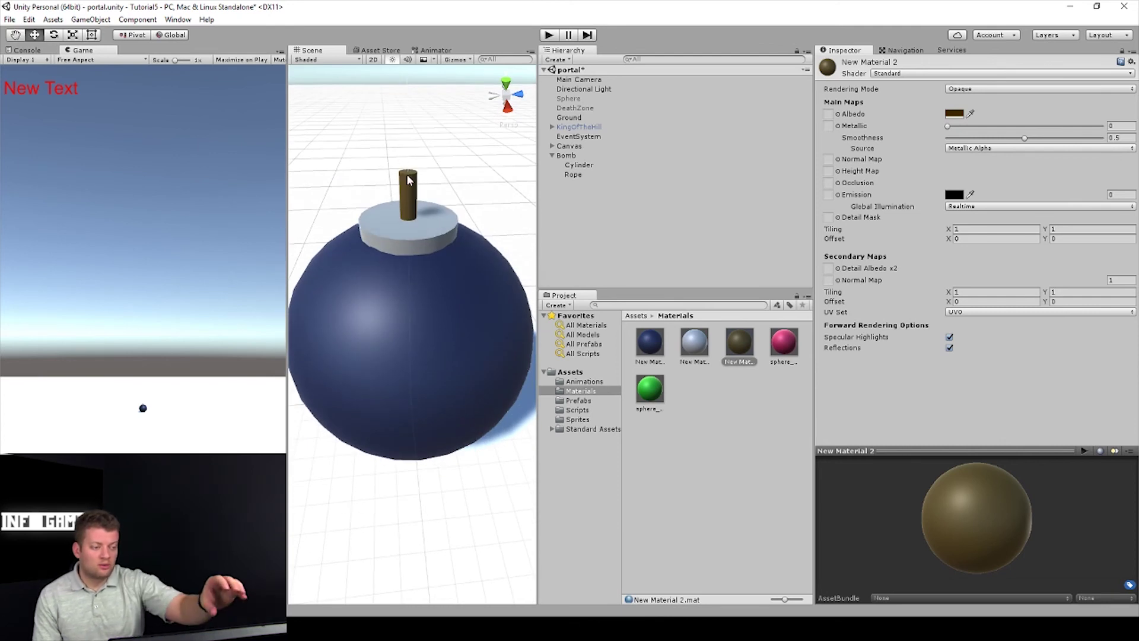
pyautogui.scroll(2, 417, 222)
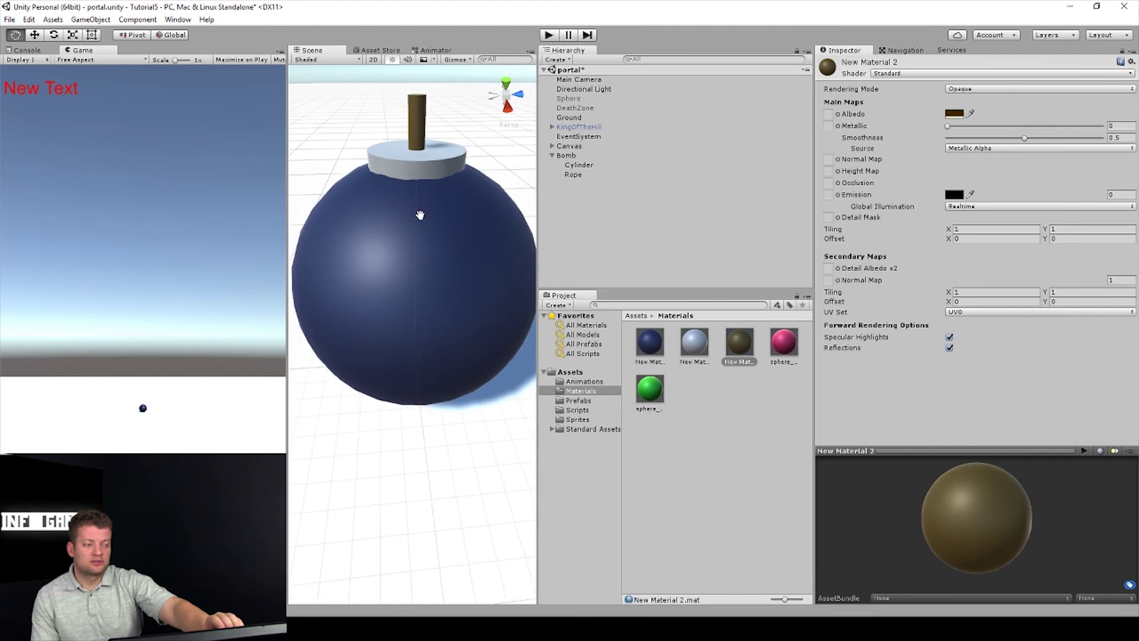
pyautogui.scroll(3, 422, 227)
pyautogui.scroll(-3, 422, 233)
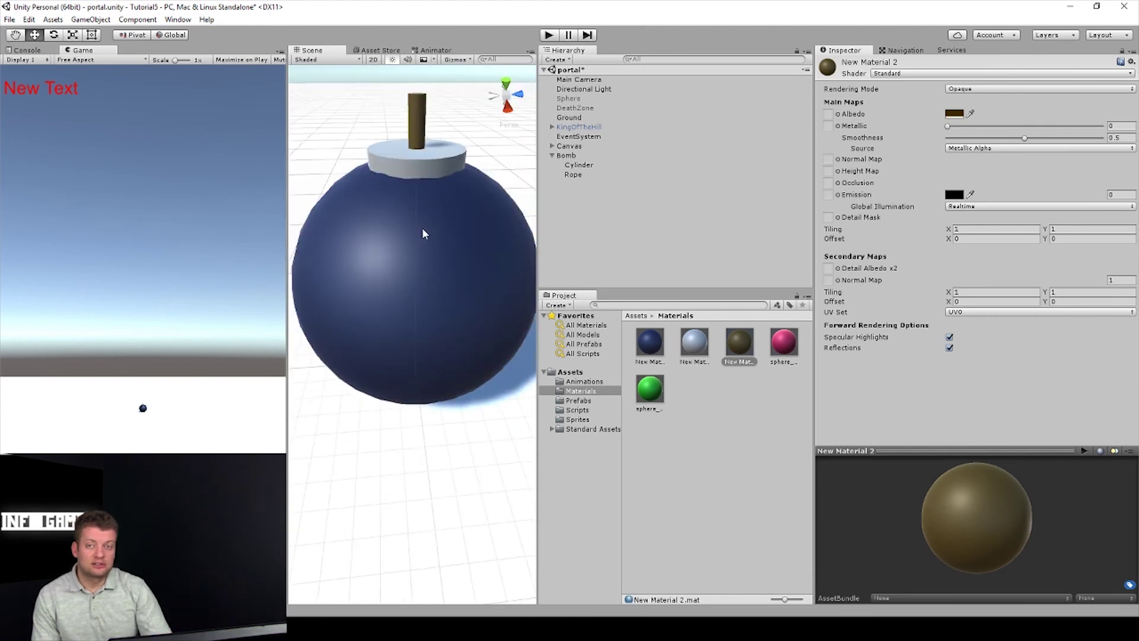
pyautogui.moveTo(463, 205); pyautogui.dragTo(462, 370, button='middle')
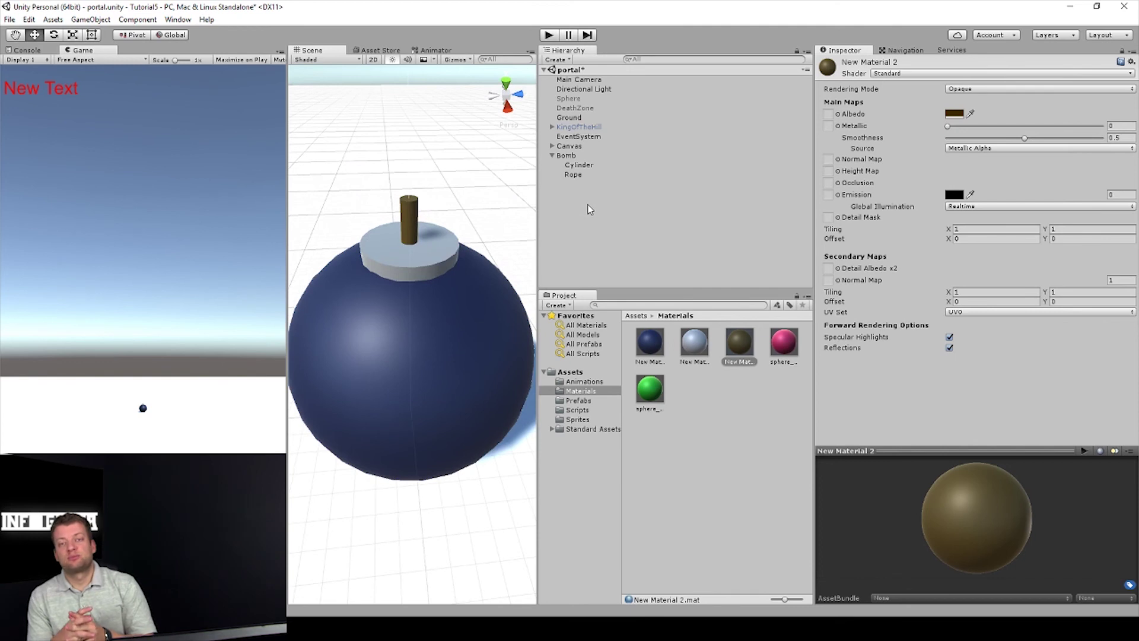
pyautogui.scroll(-2, 483, 357)
pyautogui.scroll(-2, 489, 326)
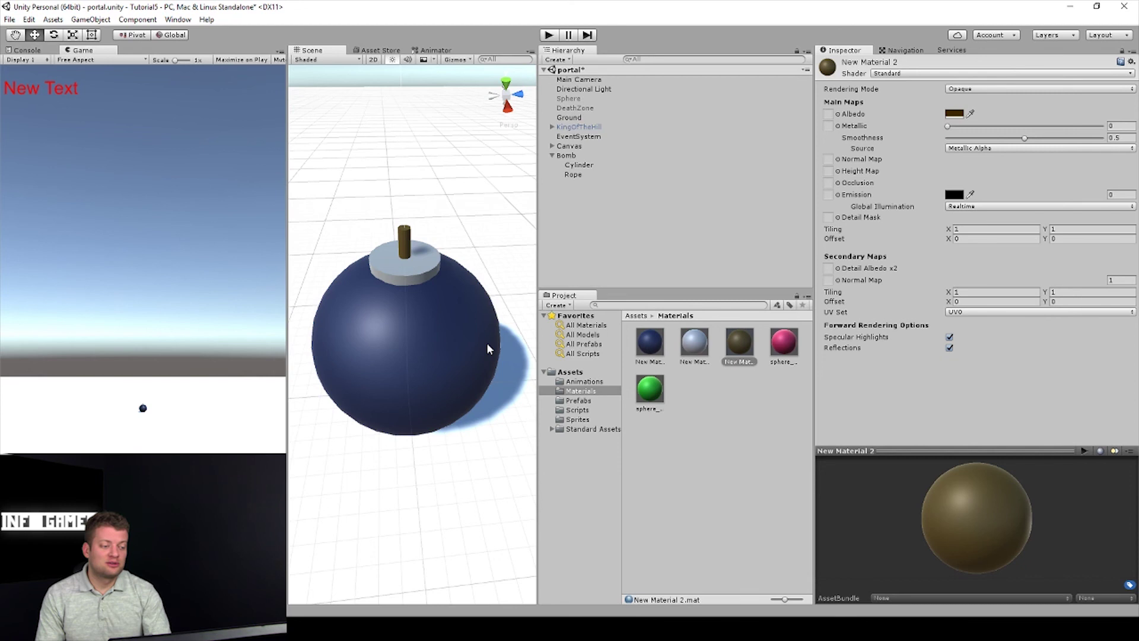
pyautogui.scroll(1, 488, 343)
pyautogui.scroll(3, 487, 343)
pyautogui.scroll(-1, 503, 313)
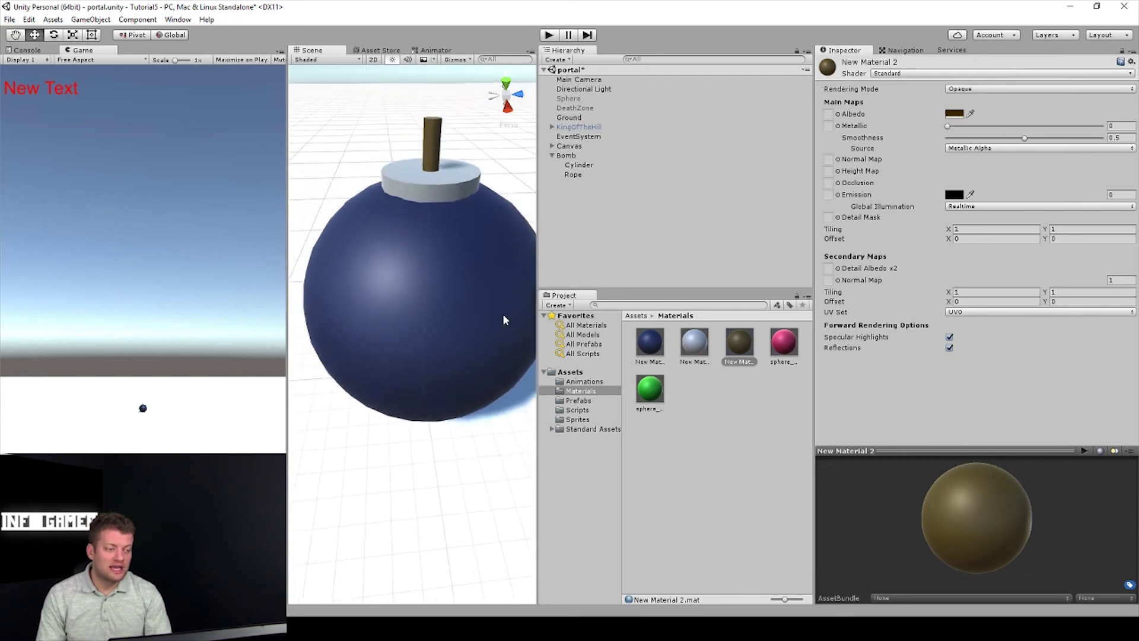
pyautogui.scroll(1, 503, 313)
pyautogui.scroll(-2, 491, 323)
pyautogui.scroll(-1, 458, 385)
pyautogui.scroll(-1, 458, 390)
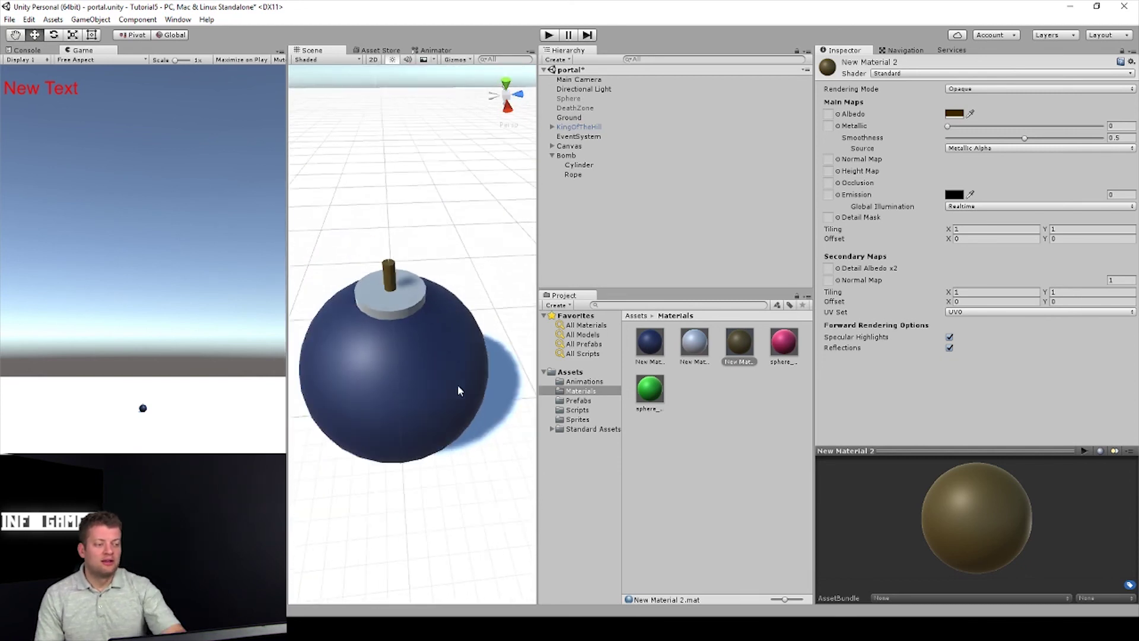
pyautogui.moveTo(458, 390); pyautogui.dragTo(480, 310, button='middle')
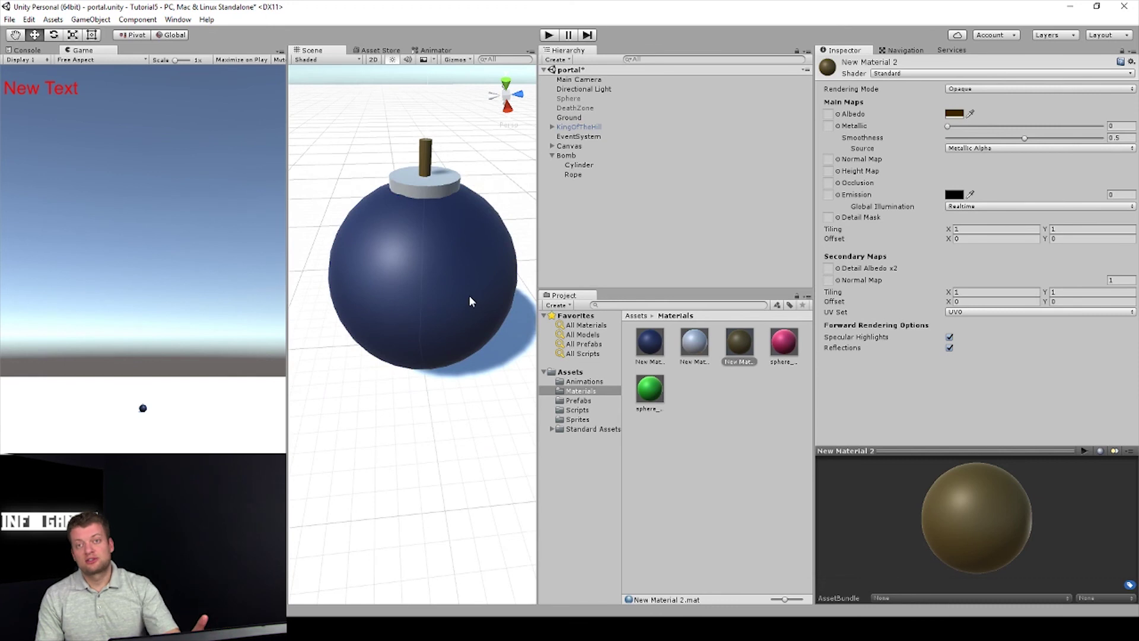